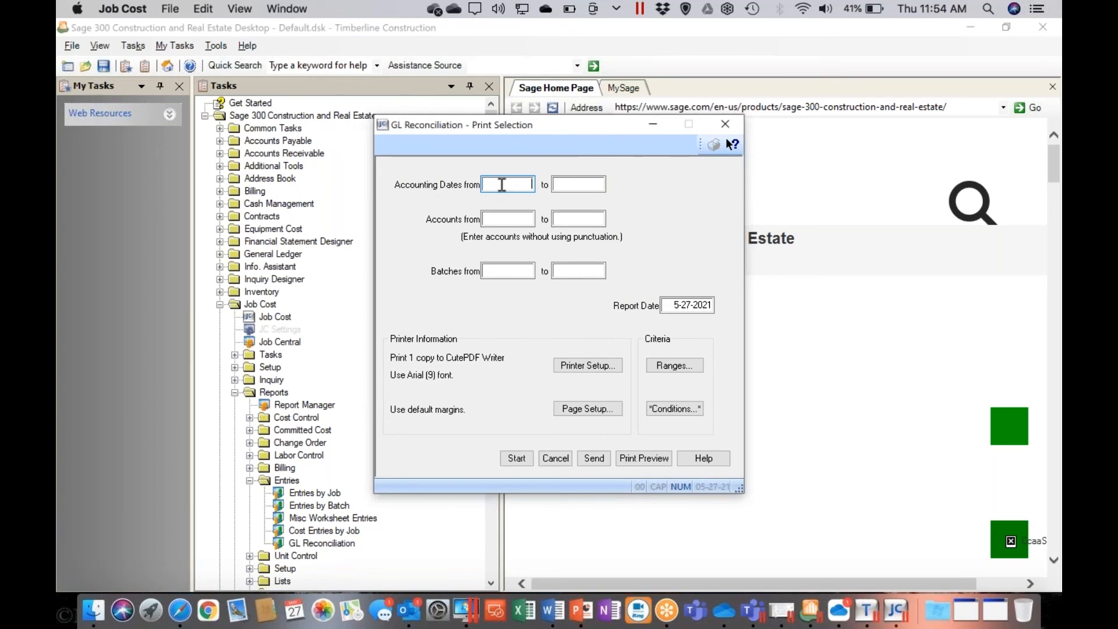
# Step: Preview the GL Reconciliation report for accounting dates 6-01-2013 to 6-30-2013, and close the preview
pyautogui.write('060113')
pyautogui.press('Tab')
pyautogui.write('06')
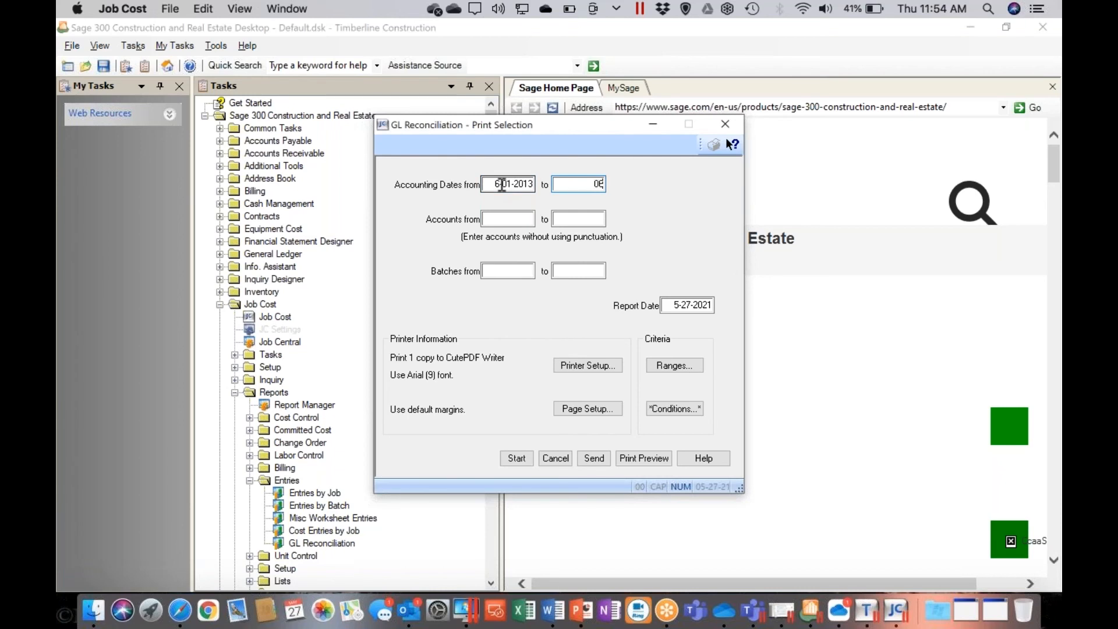
pyautogui.write('3013')
pyautogui.press('Tab')
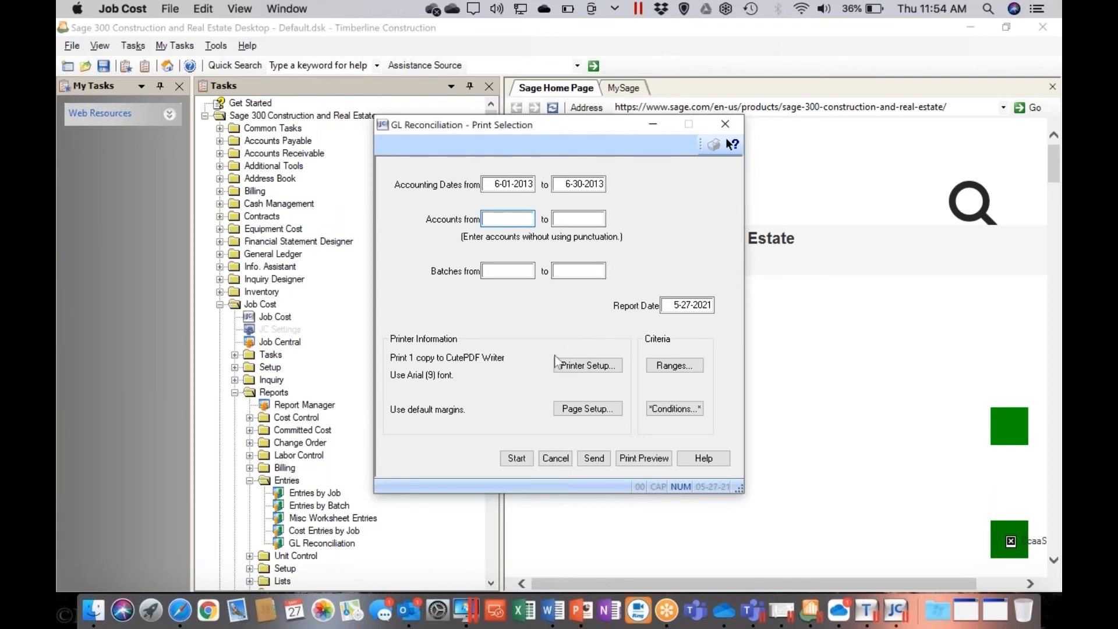
pyautogui.click(645, 459)
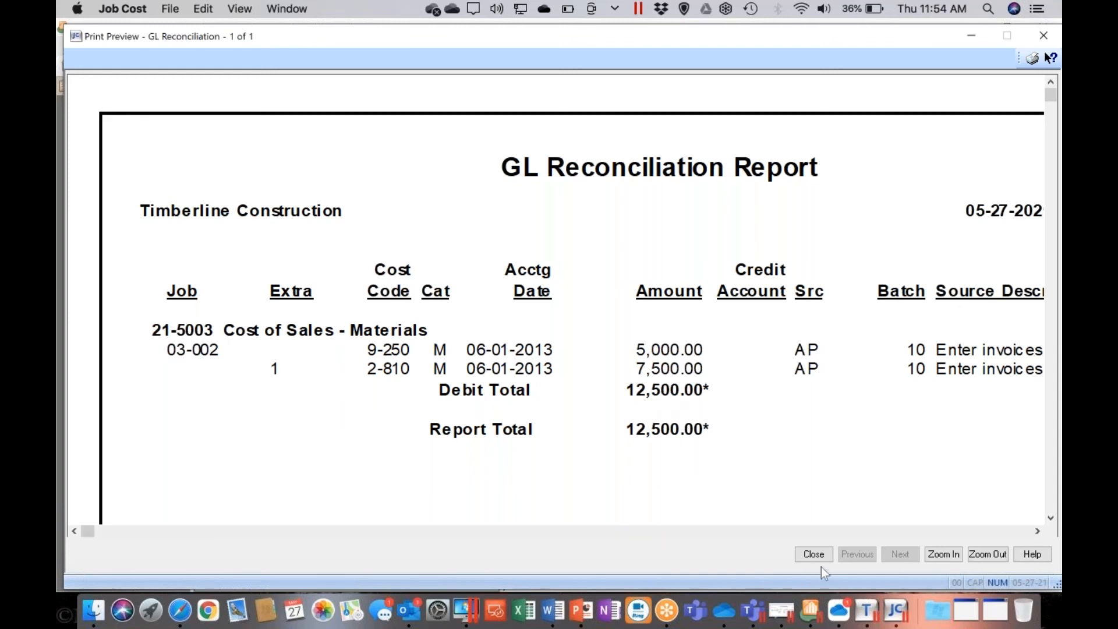
pyautogui.click(814, 554)
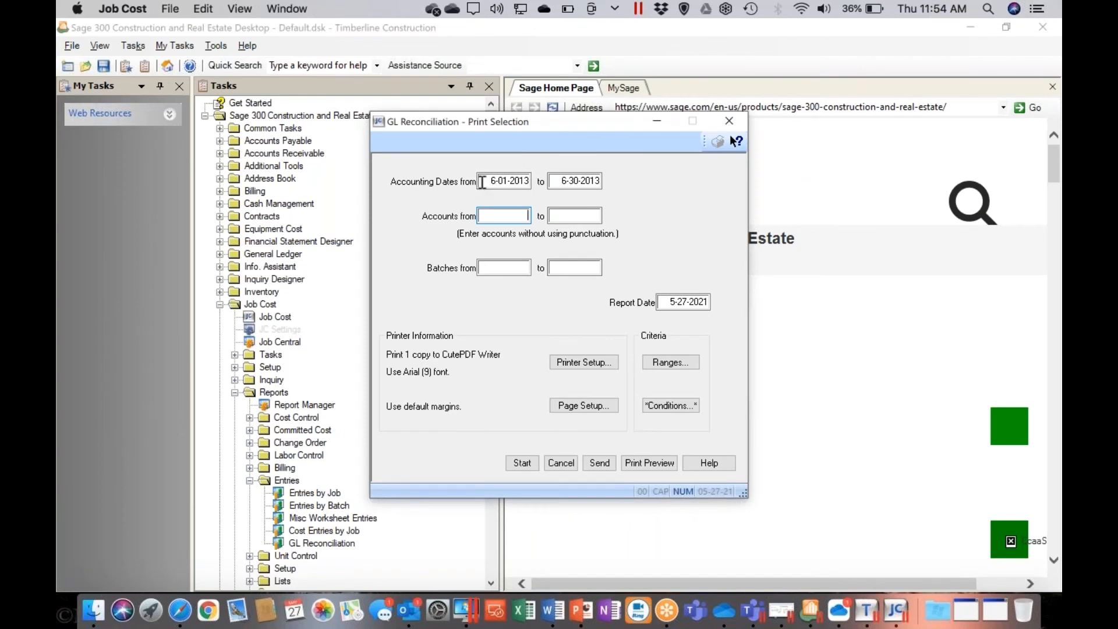
# Step: Set the report's accounting dates to 5-01-2013 through 5-30-2013 and preview it
pyautogui.write('050')
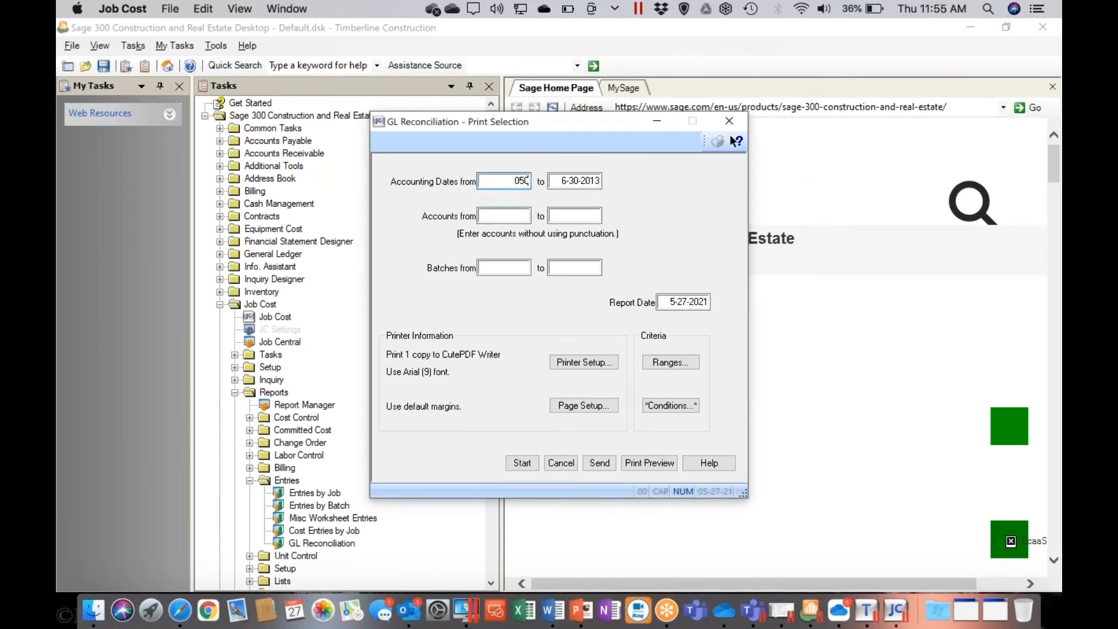
pyautogui.write('113')
pyautogui.press('Tab')
pyautogui.write('05')
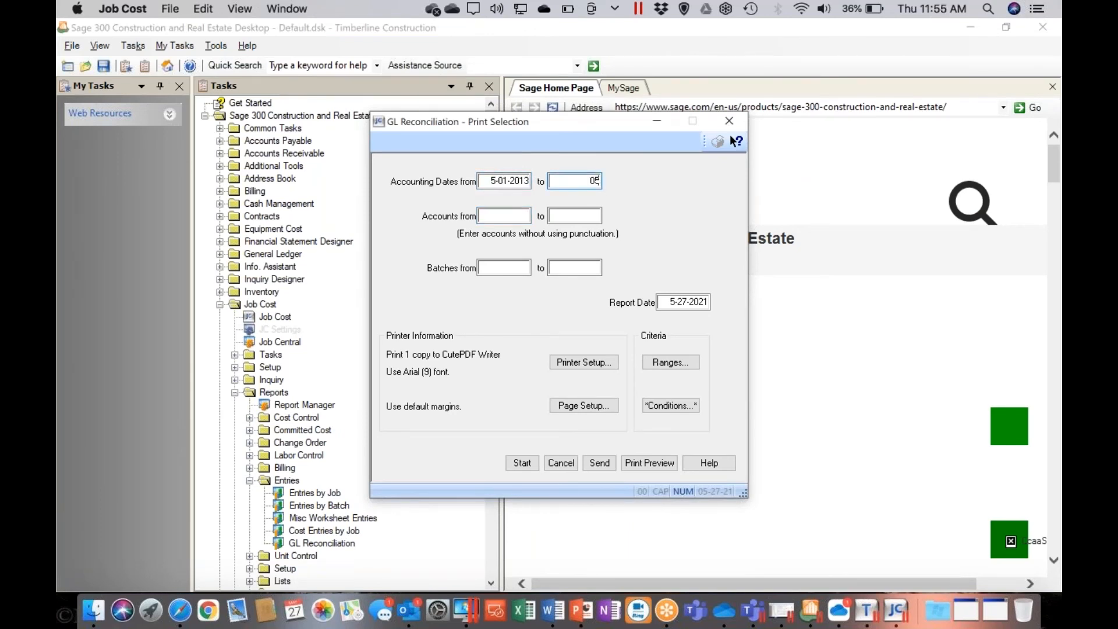
pyautogui.write('3013')
pyautogui.press('Tab')
pyautogui.click(649, 463)
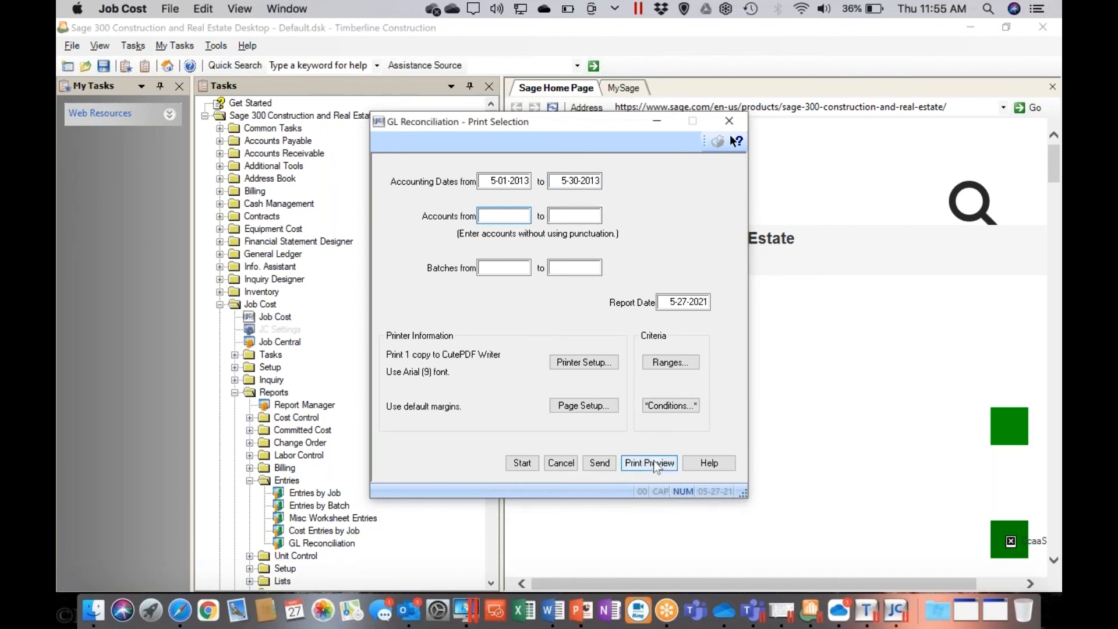
# Step: Examine the report's first page, comparing the 10-5001 Cost of Sales - Labor entries and debit total with the start of the 21-5001 section
pyautogui.scroll(-6, 608, 317)
pyautogui.scroll(6, 608, 317)
pyautogui.scroll(-1, 608, 317)
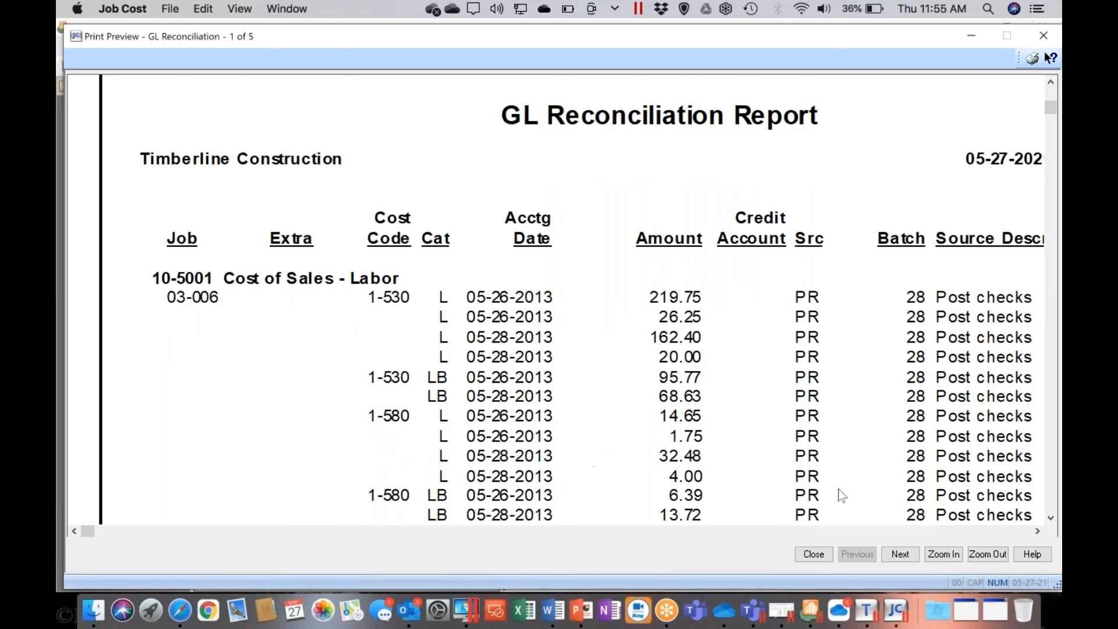
pyautogui.click(1051, 518)
pyautogui.click(1050, 518)
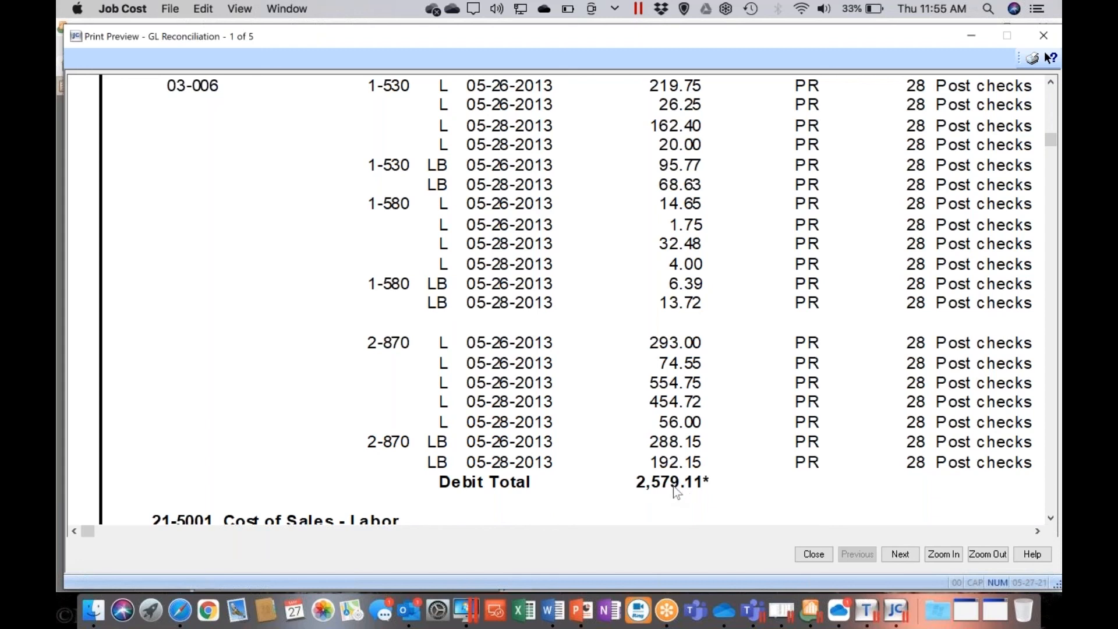
pyautogui.scroll(3, 746, 466)
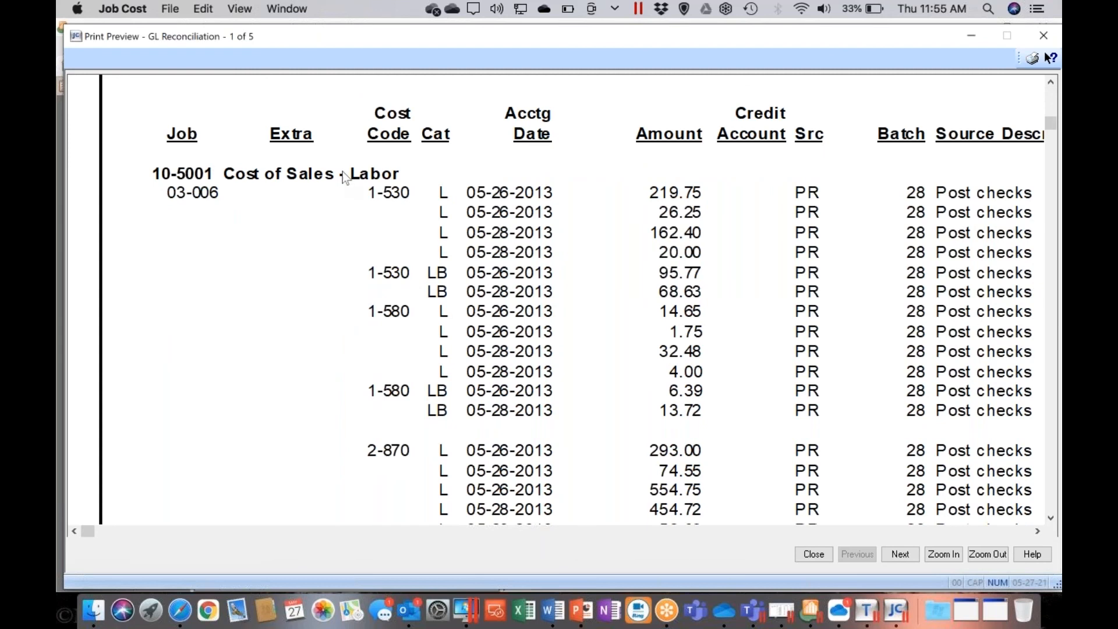
pyautogui.scroll(-12, 348, 237)
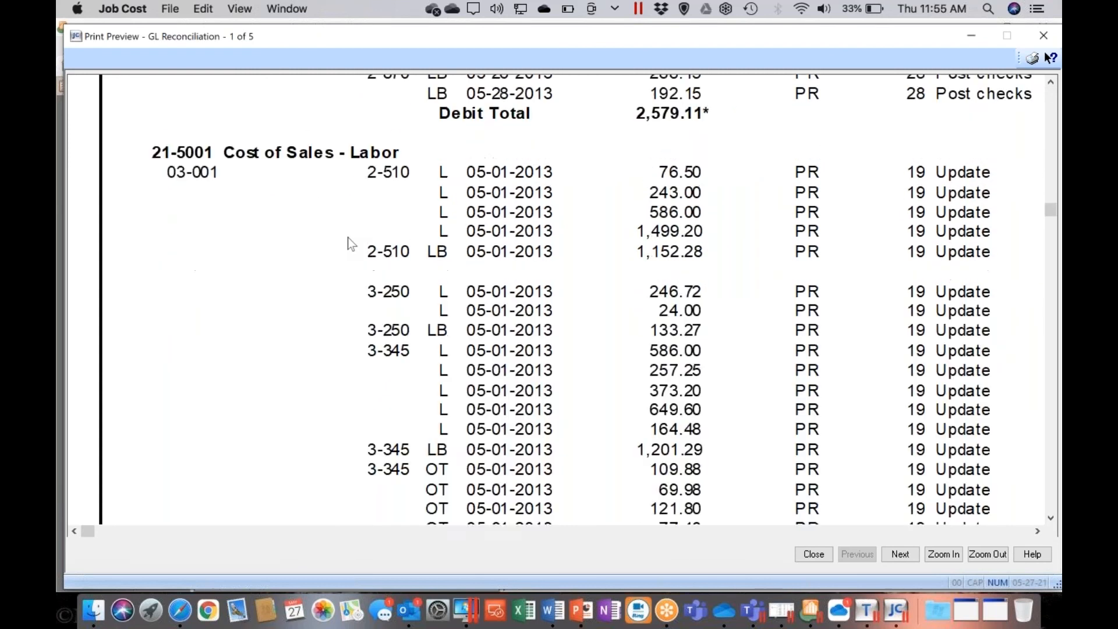
pyautogui.scroll(3, 350, 239)
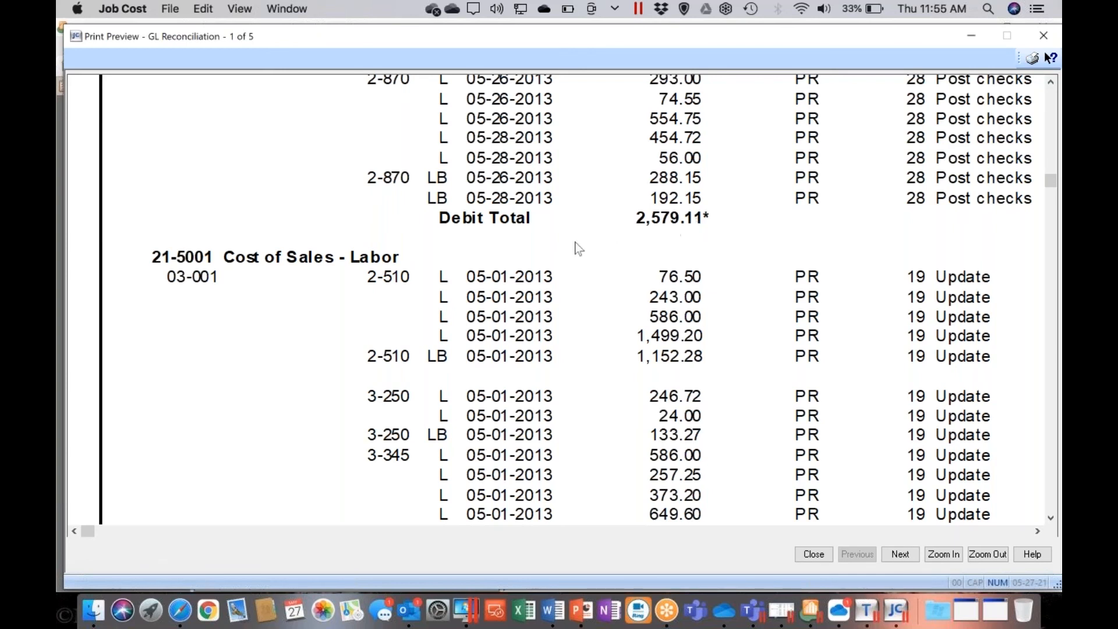
pyautogui.press('super+a')
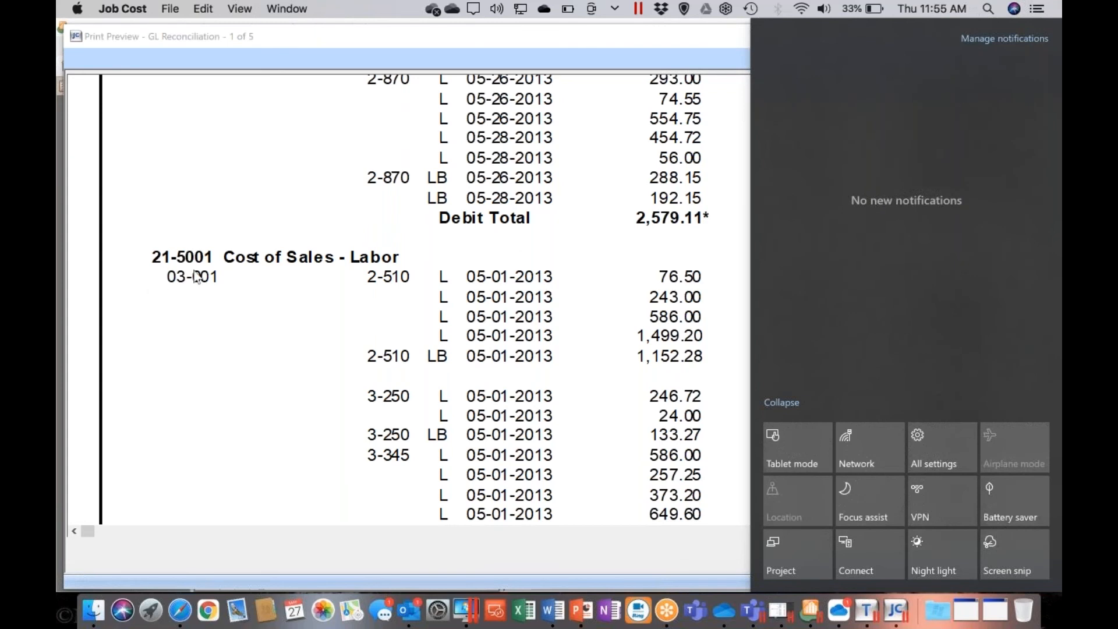
pyautogui.scroll(10, 198, 277)
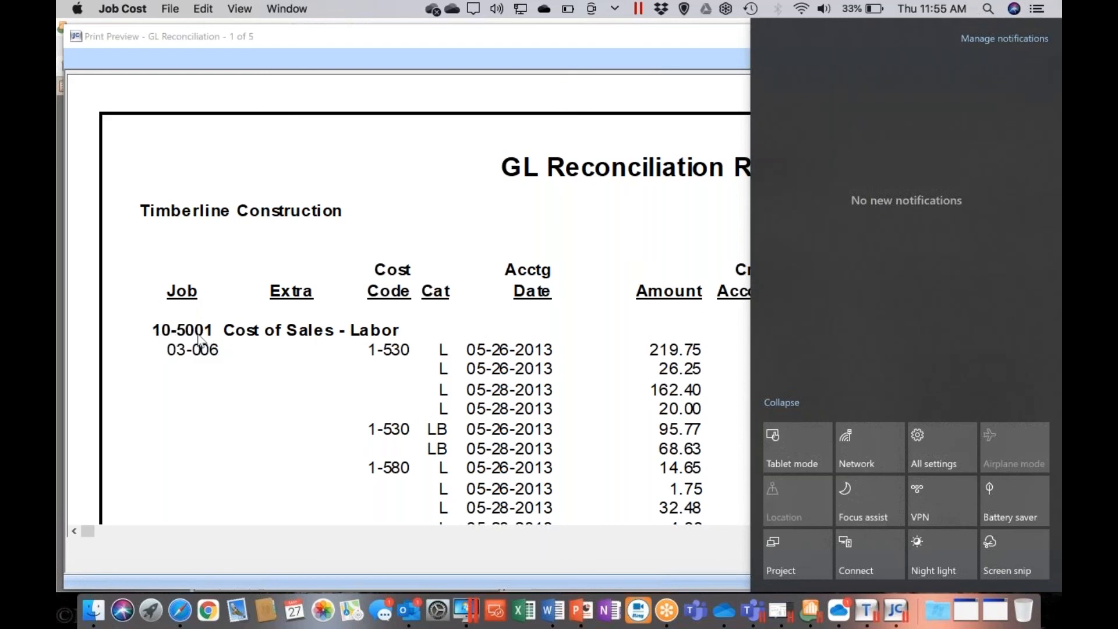
pyautogui.scroll(-10, 321, 394)
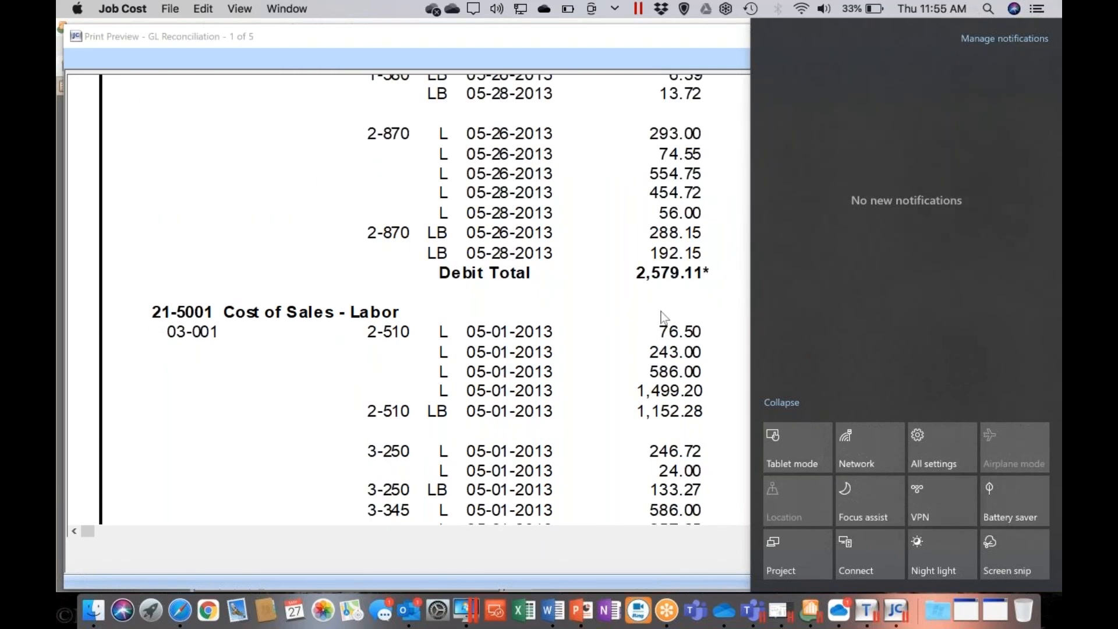
pyautogui.click(694, 278)
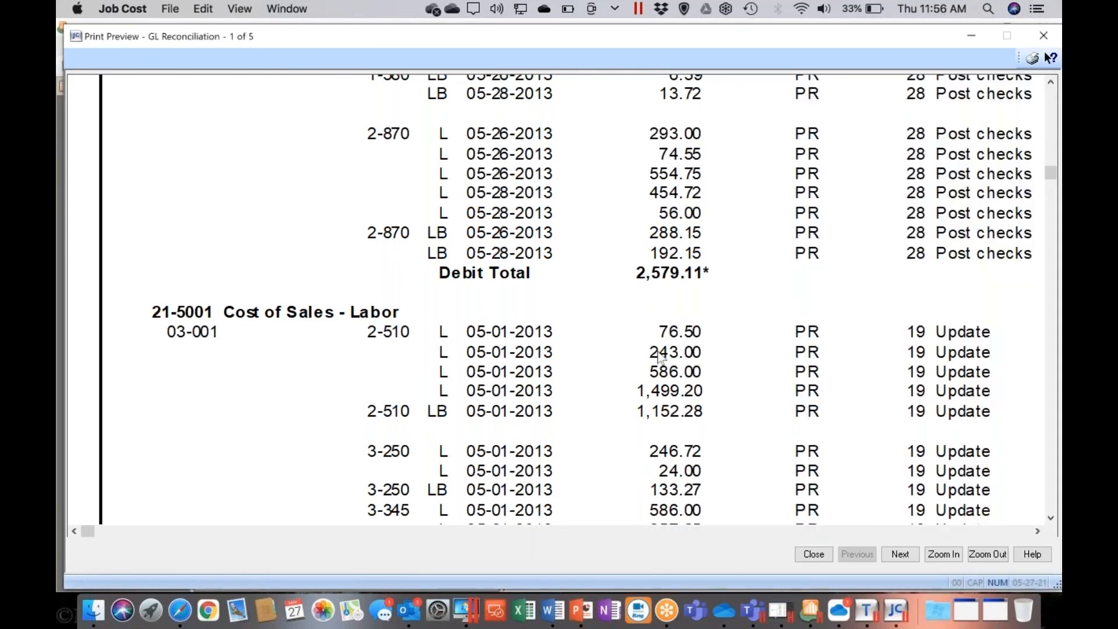
# Step: Read through the 21-5001 Cost of Sales - Labor entries up to page 3, and close the preview and the print selection
pyautogui.scroll(-5, 661, 355)
pyautogui.scroll(-10, 659, 352)
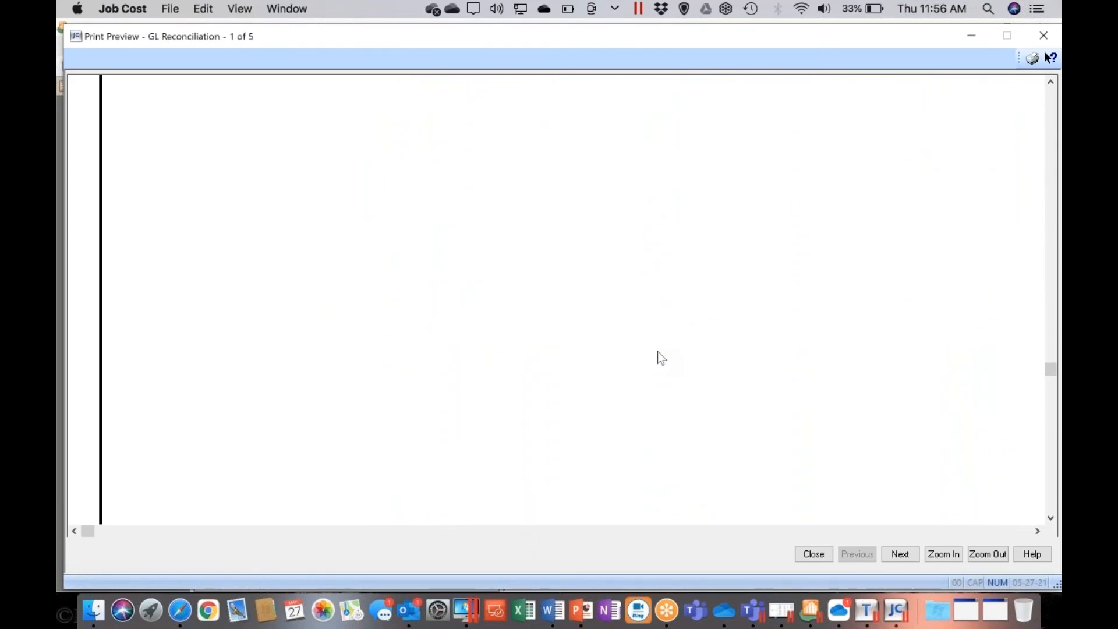
pyautogui.scroll(5, 658, 355)
pyautogui.scroll(3, 658, 356)
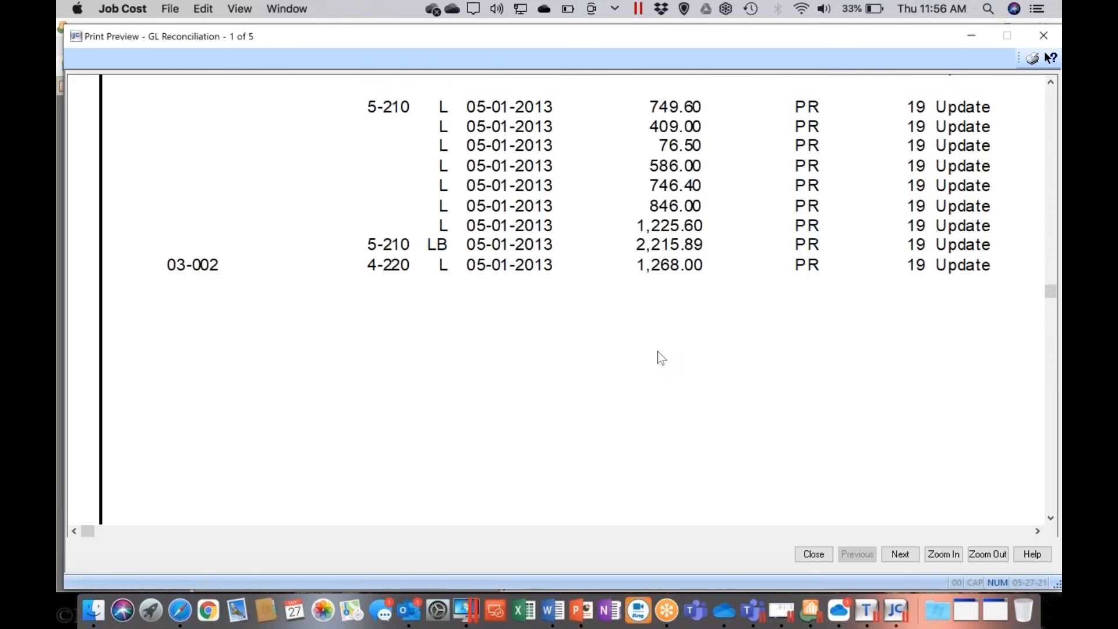
pyautogui.scroll(-3, 658, 352)
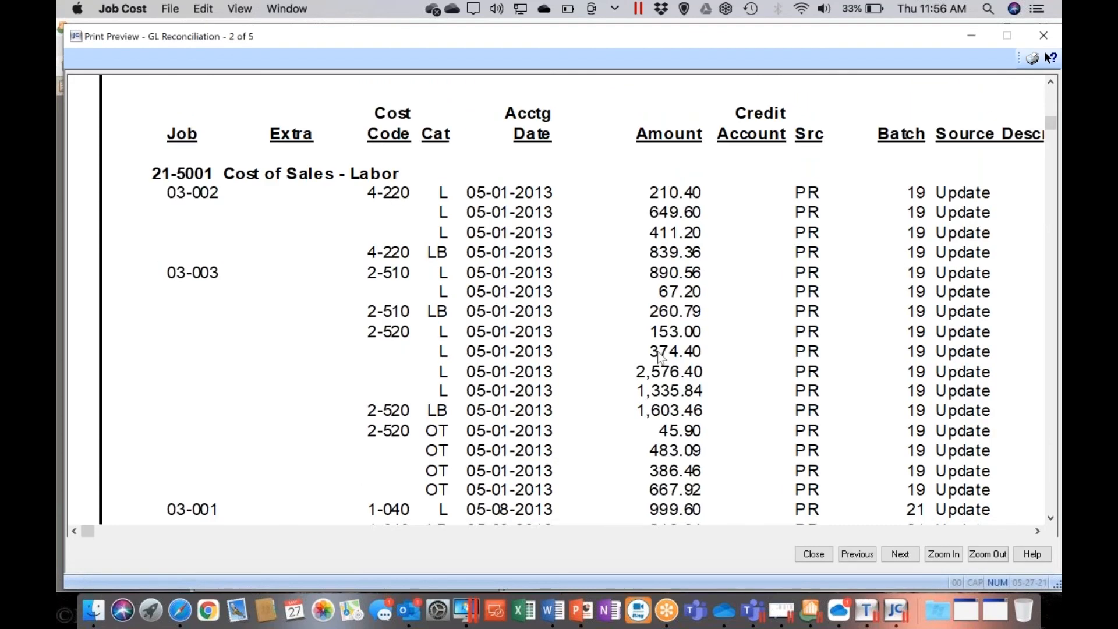
pyautogui.scroll(-8, 660, 356)
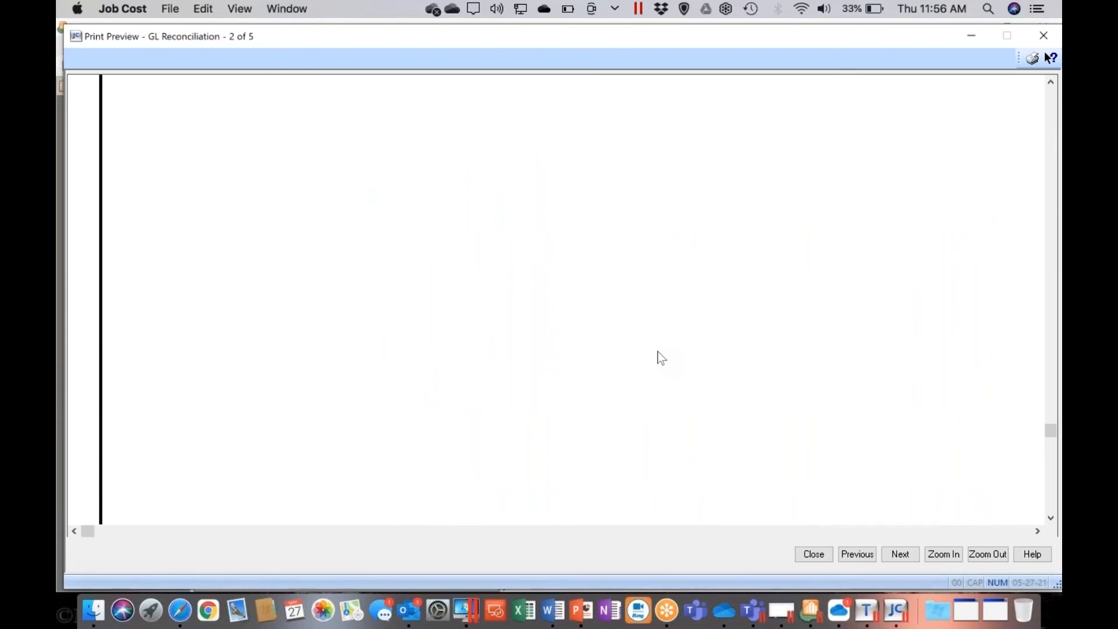
pyautogui.click(901, 555)
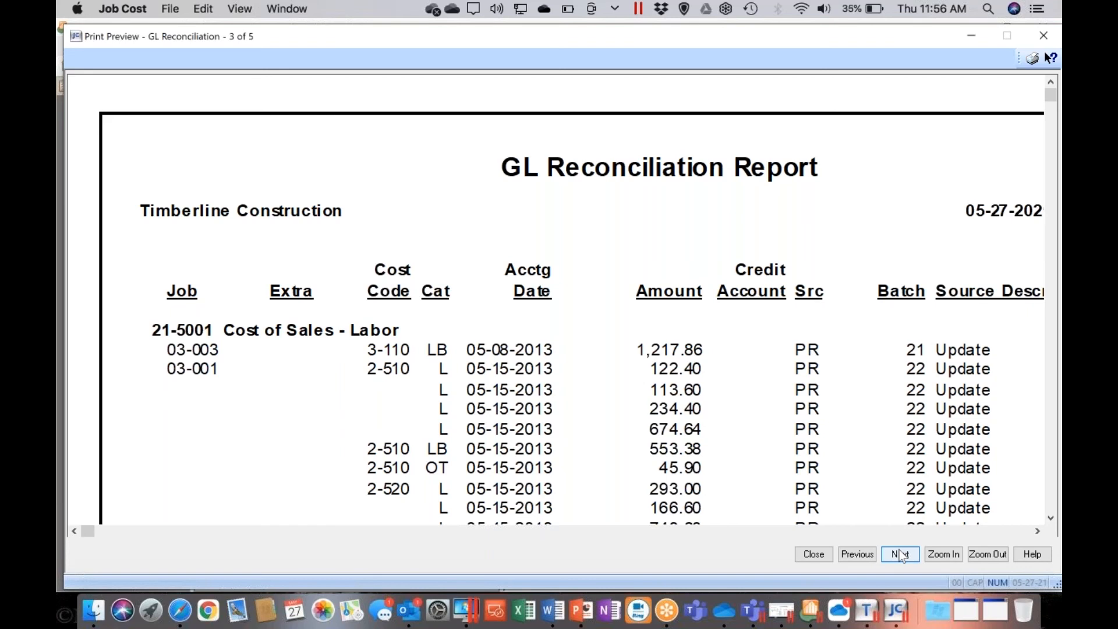
pyautogui.press('super+a')
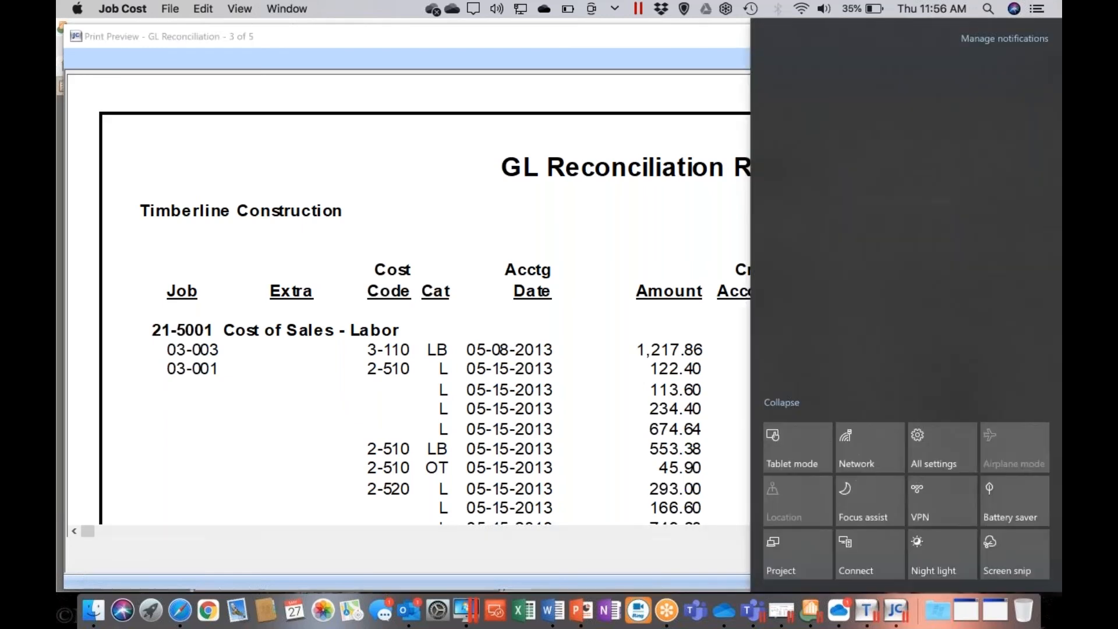
pyautogui.click(686, 422)
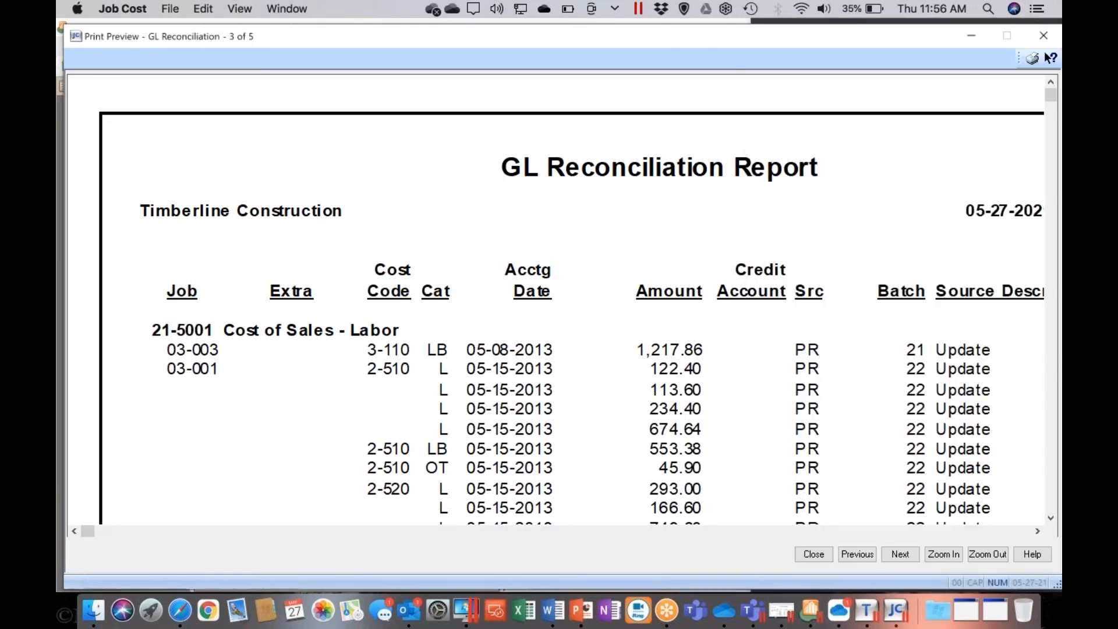
pyautogui.click(804, 555)
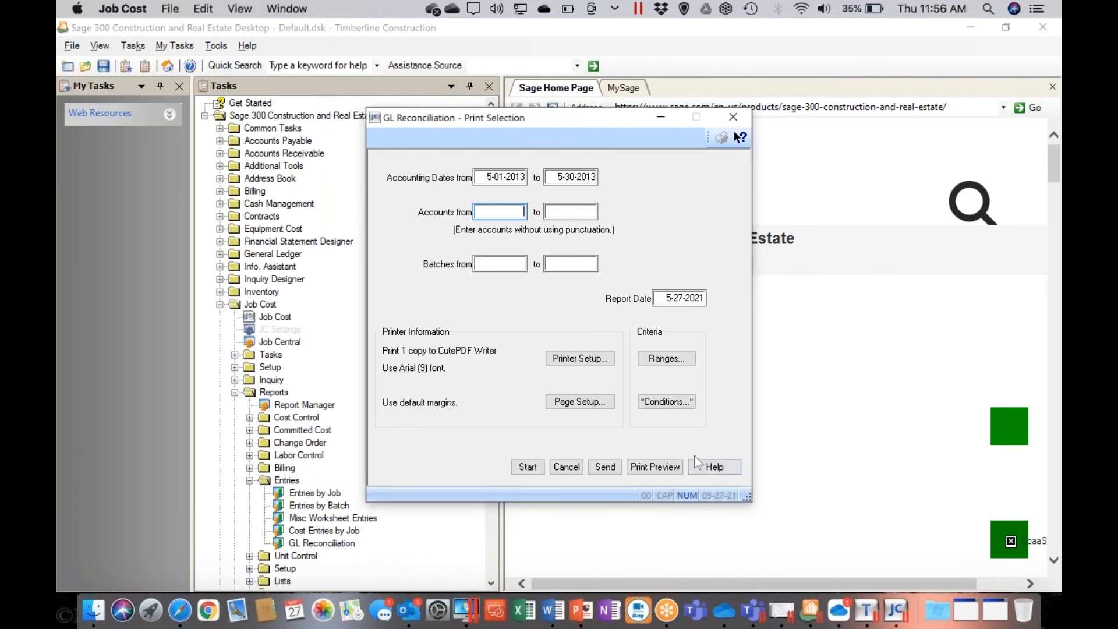
pyautogui.click(574, 469)
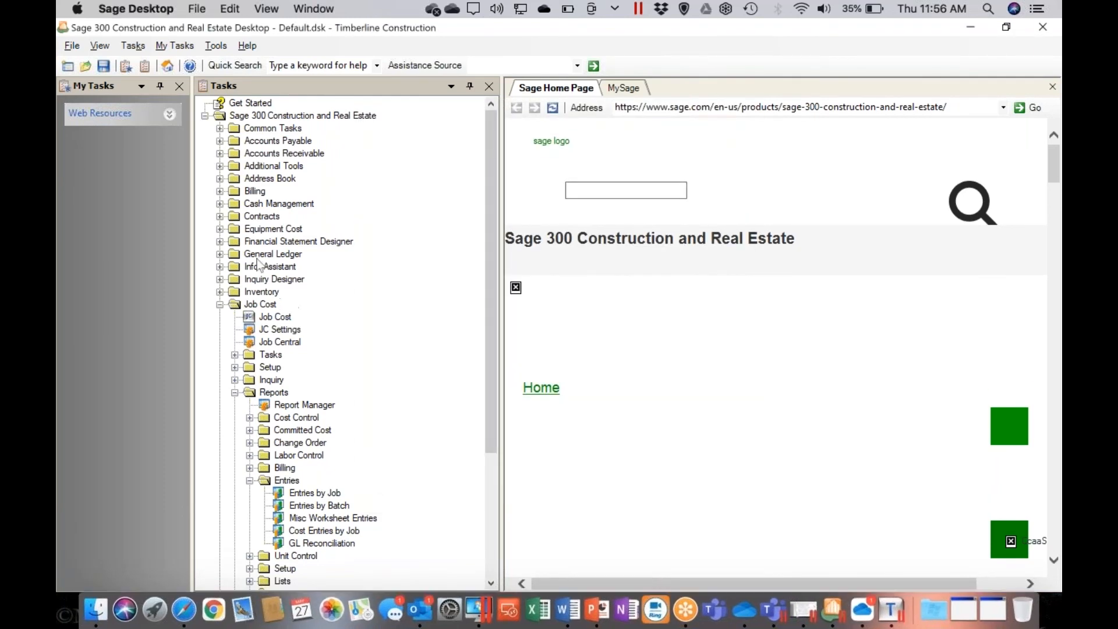
# Step: Open the General Ledger account inquiry using the Current transaction file
pyautogui.click(220, 255)
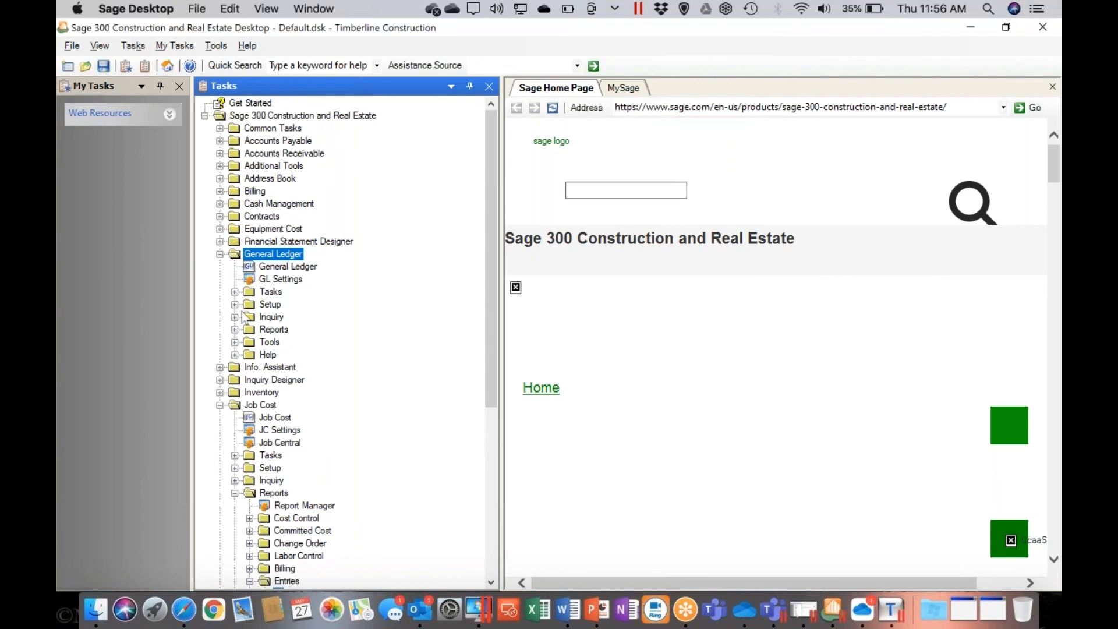
pyautogui.click(235, 317)
pyautogui.click(290, 330)
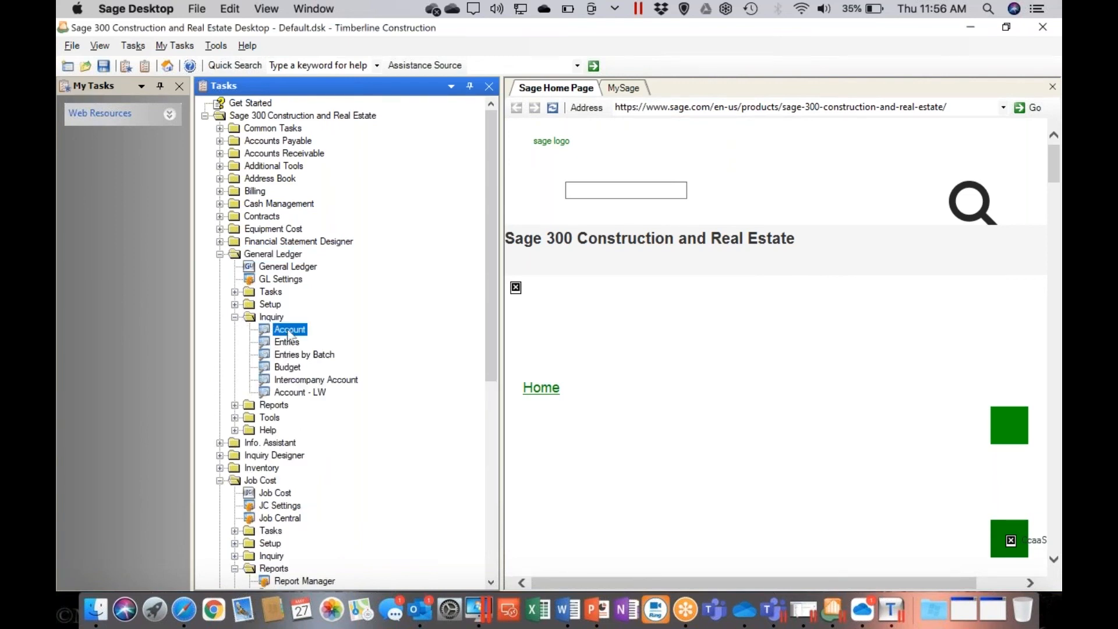
pyautogui.doubleClick(293, 333)
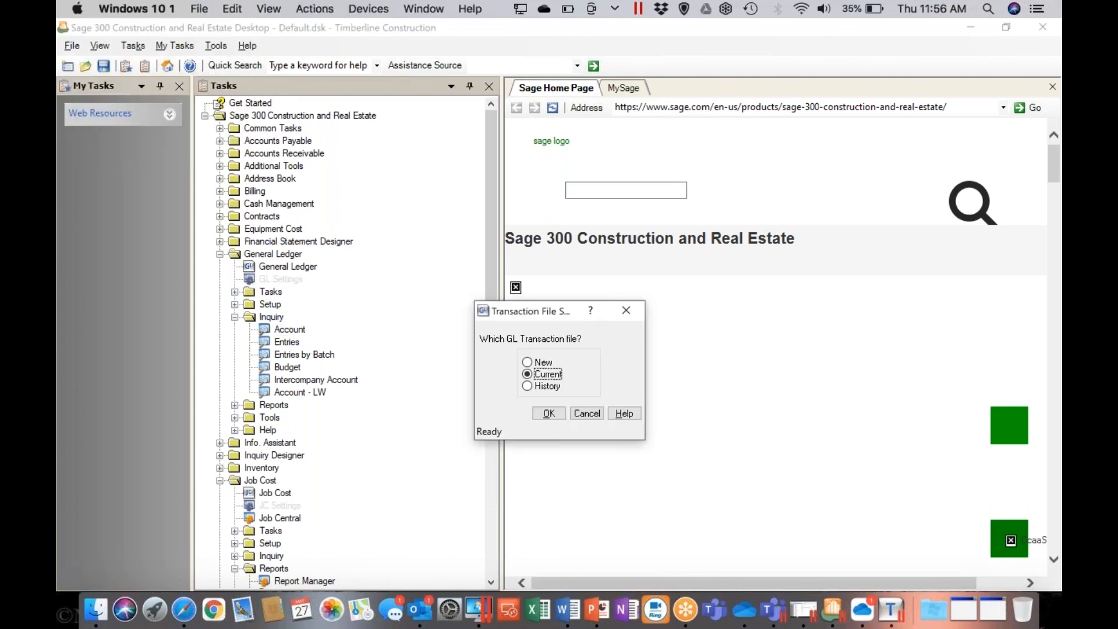
pyautogui.press('Return')
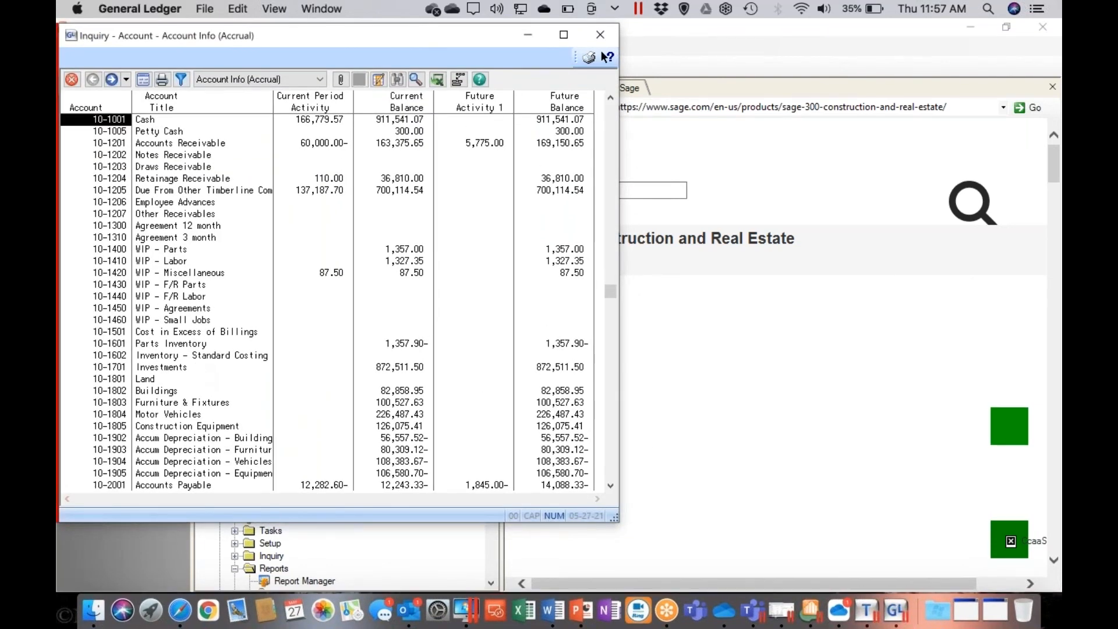
# Step: Locate account 10-5003 Cost of Sales - Materials in the inquiry and drill down to its transaction entries
pyautogui.scroll(-20, 194, 362)
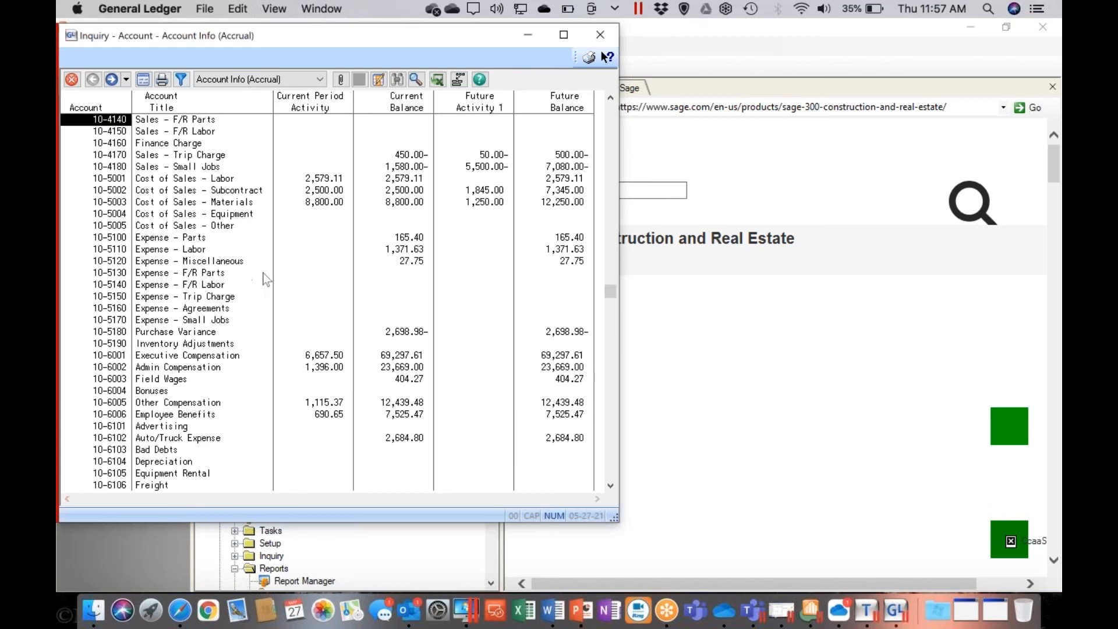
pyautogui.click(111, 251)
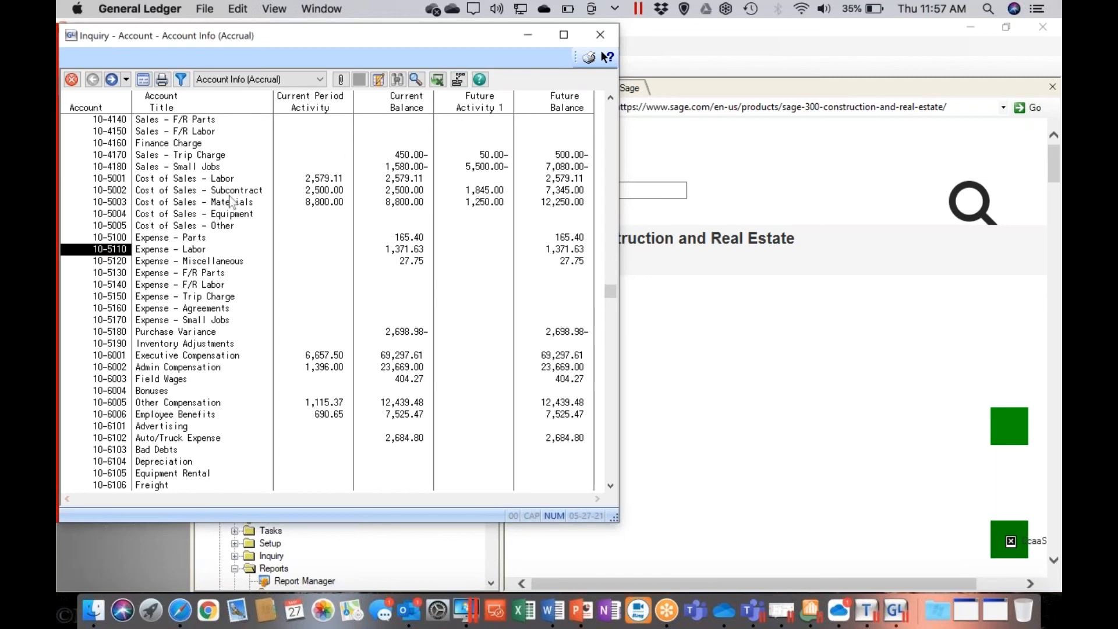
pyautogui.click(124, 195)
pyautogui.click(118, 204)
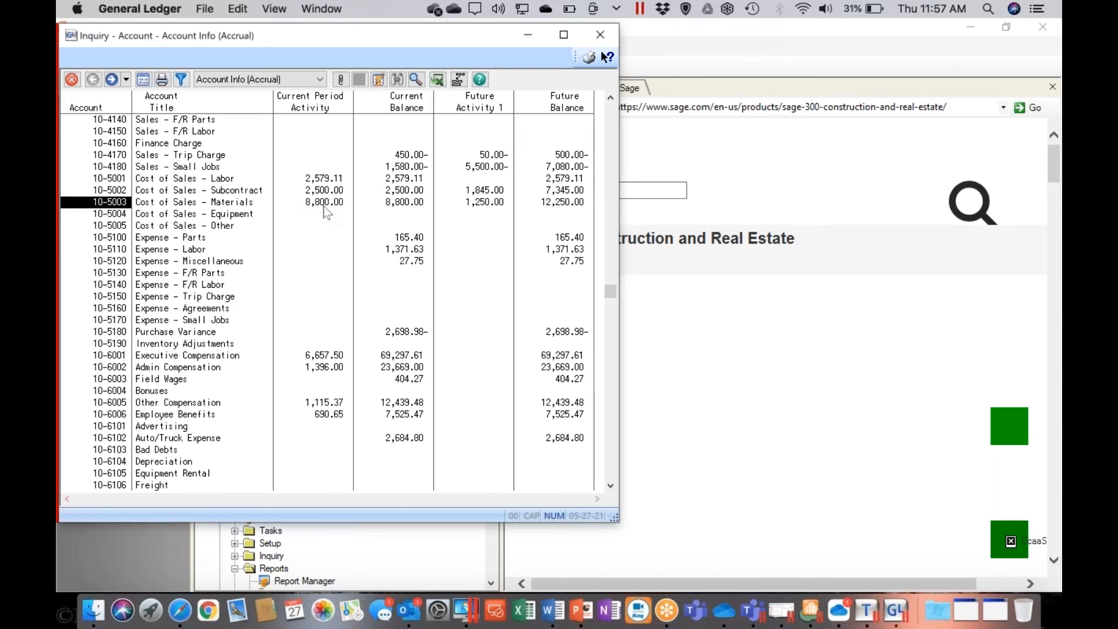
pyautogui.doubleClick(90, 203)
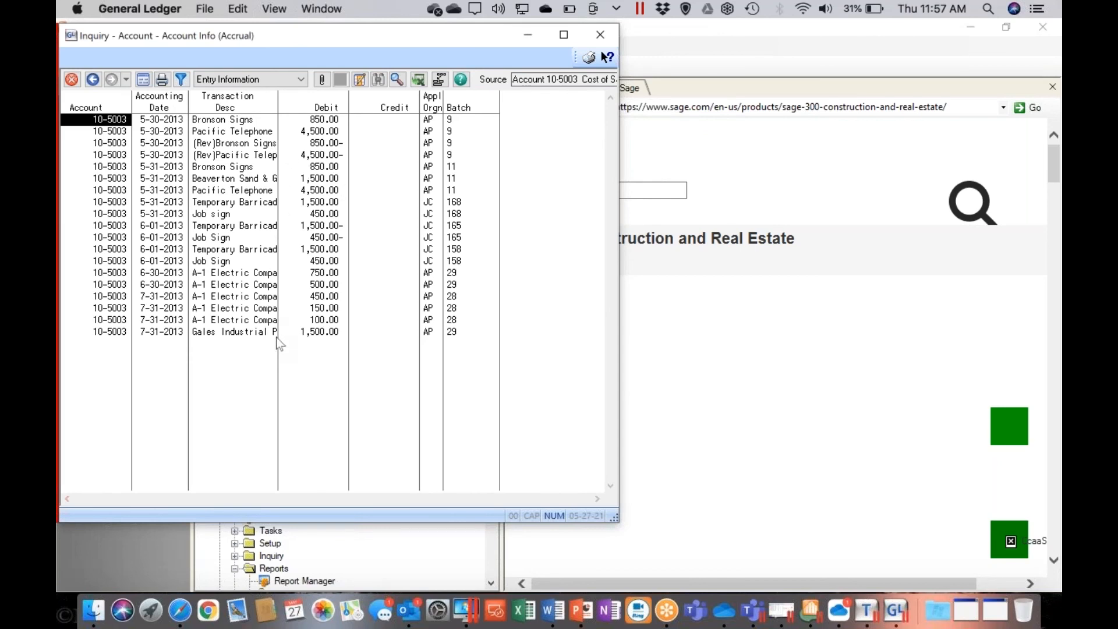
# Step: Filter the account 10-5003 transaction entries with a condition that Job equals a blank value
pyautogui.click(182, 80)
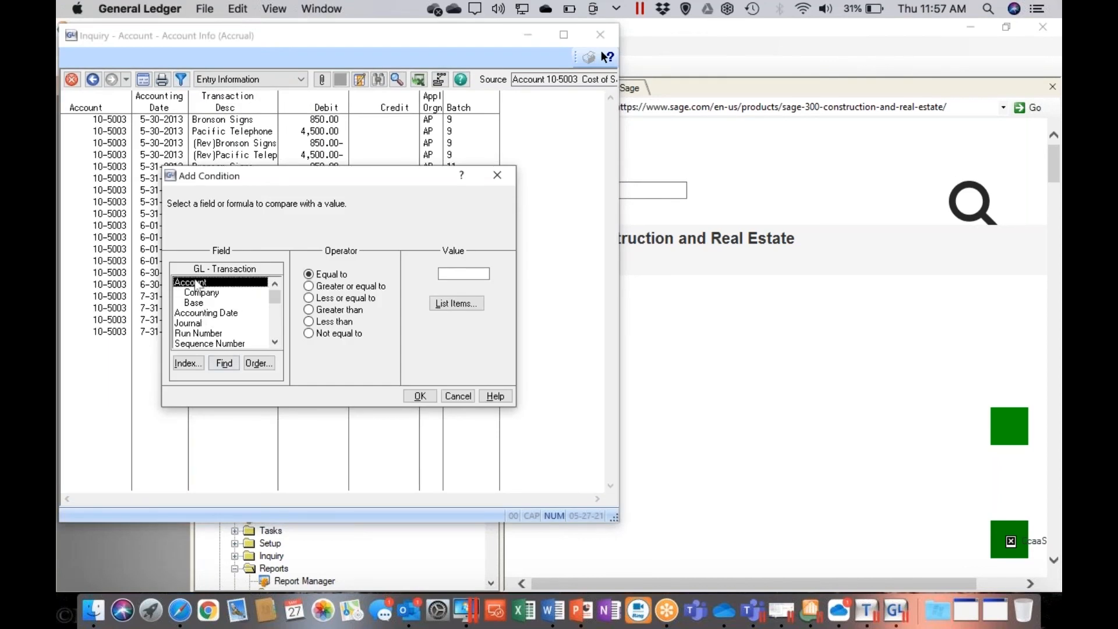
pyautogui.press('j')
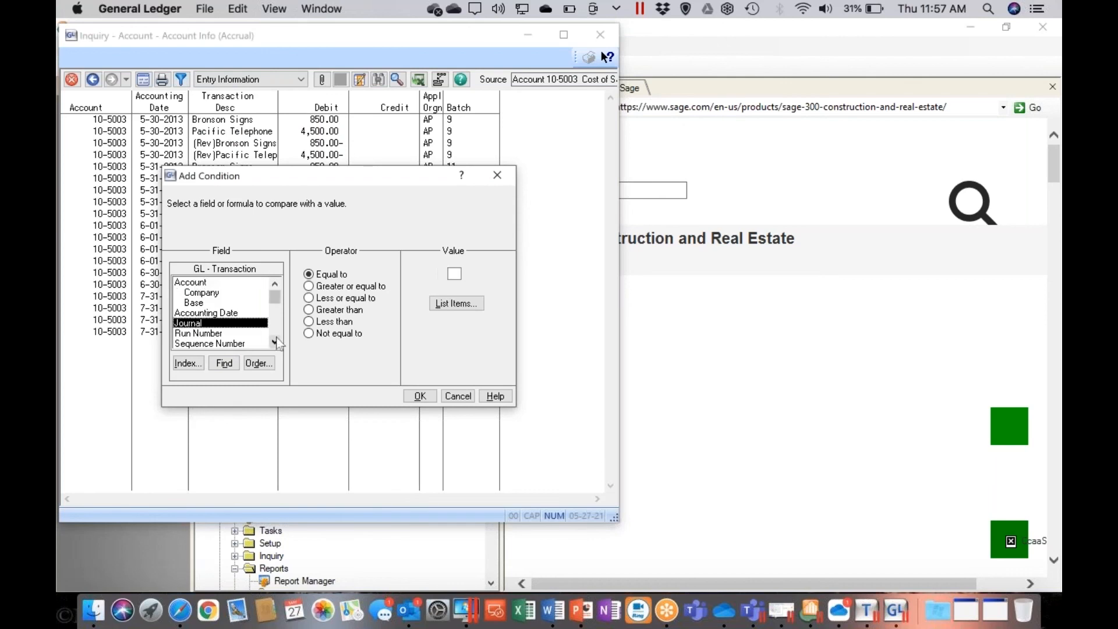
pyautogui.press('j')
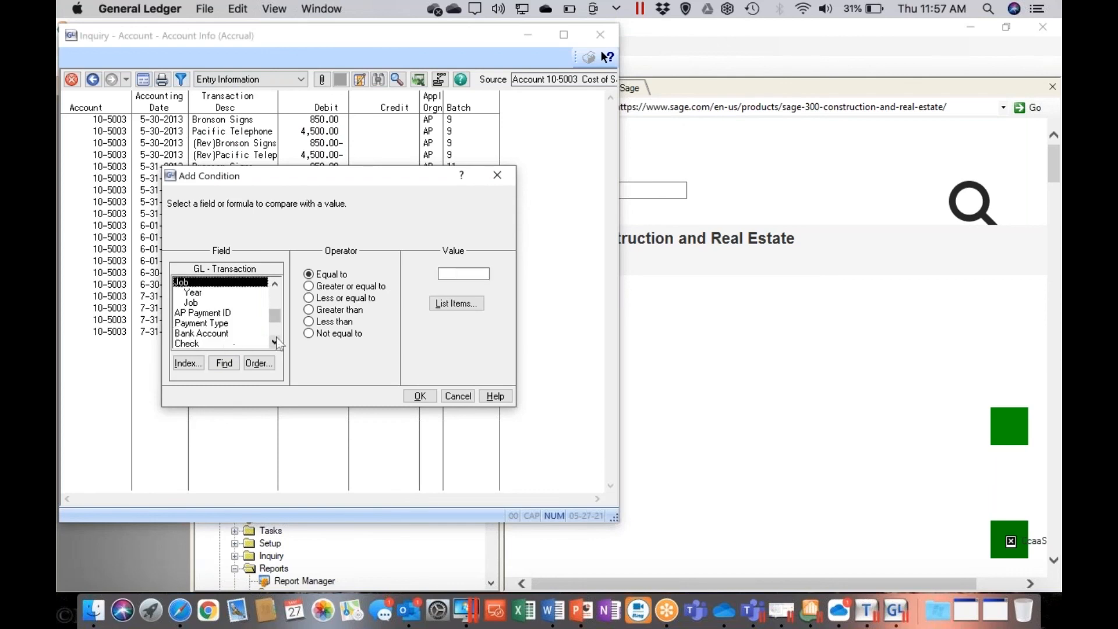
pyautogui.click(469, 274)
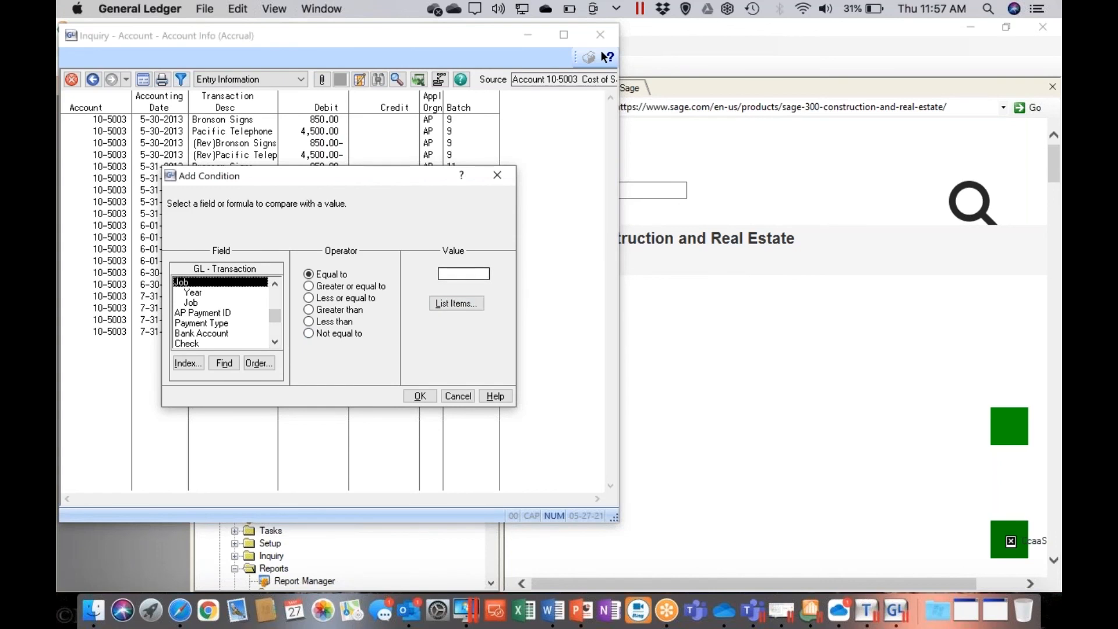
pyautogui.click(416, 401)
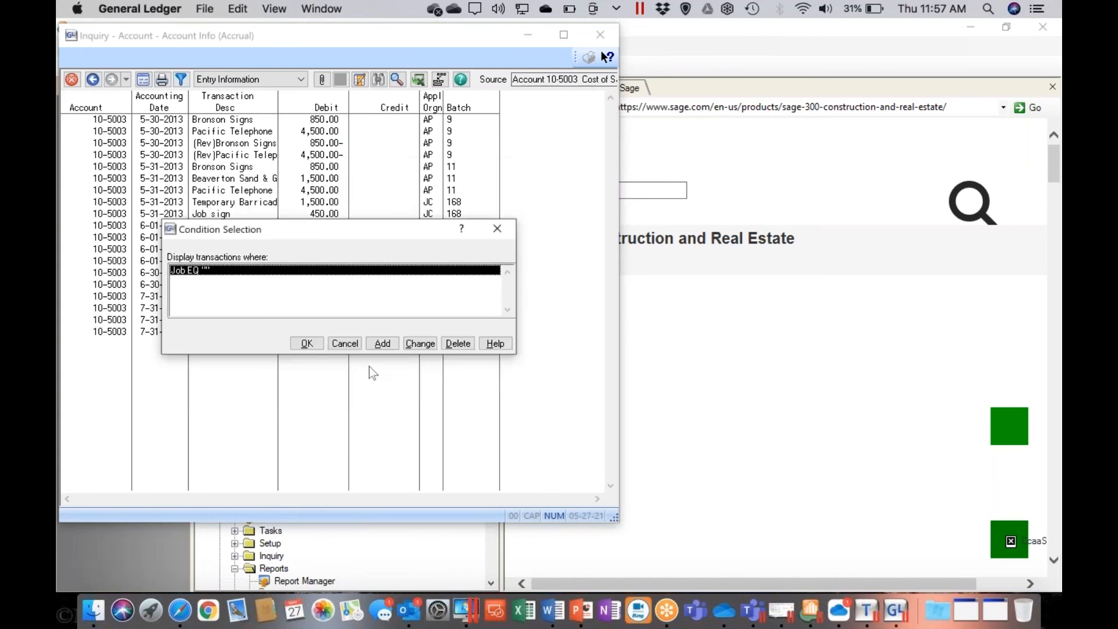
pyautogui.click(304, 344)
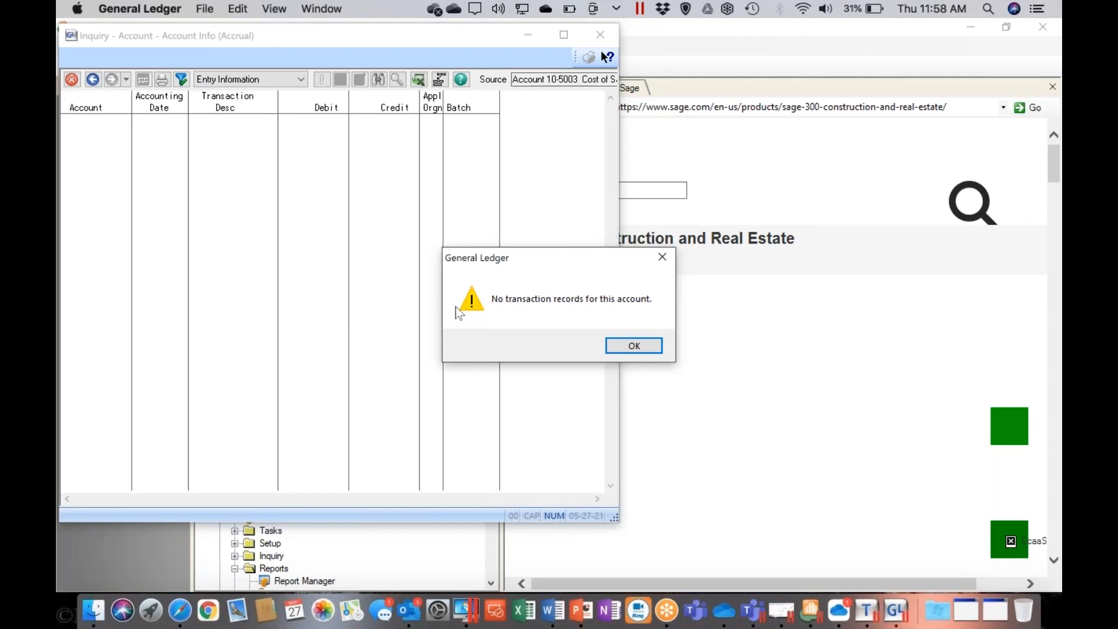
# Step: Dismiss the message, return to the account list and close the General Ledger account inquiry
pyautogui.click(634, 347)
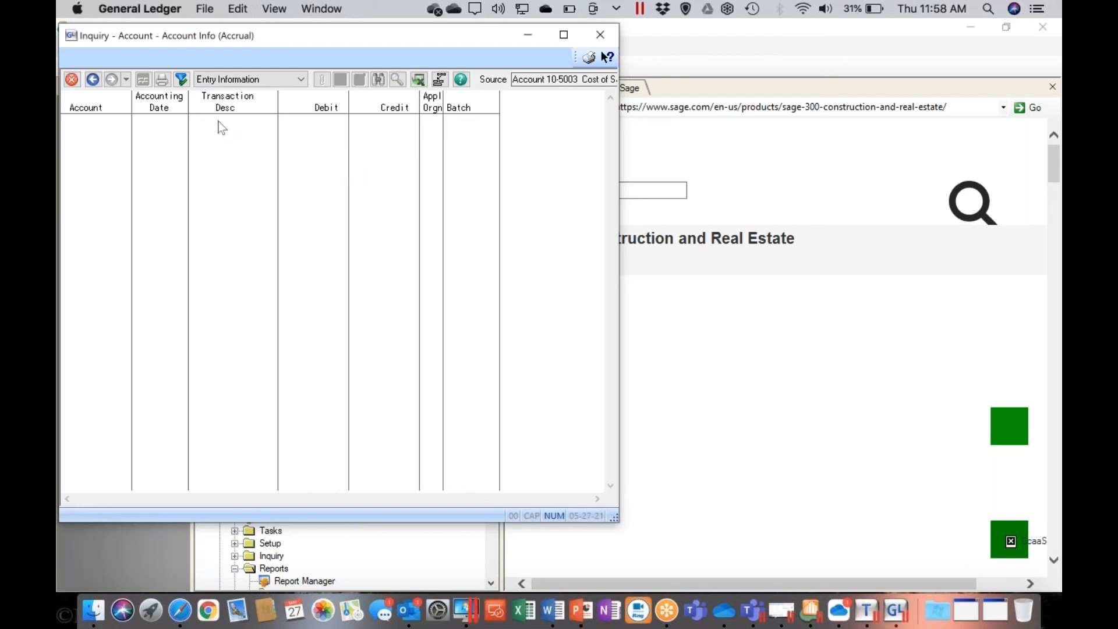
pyautogui.click(92, 80)
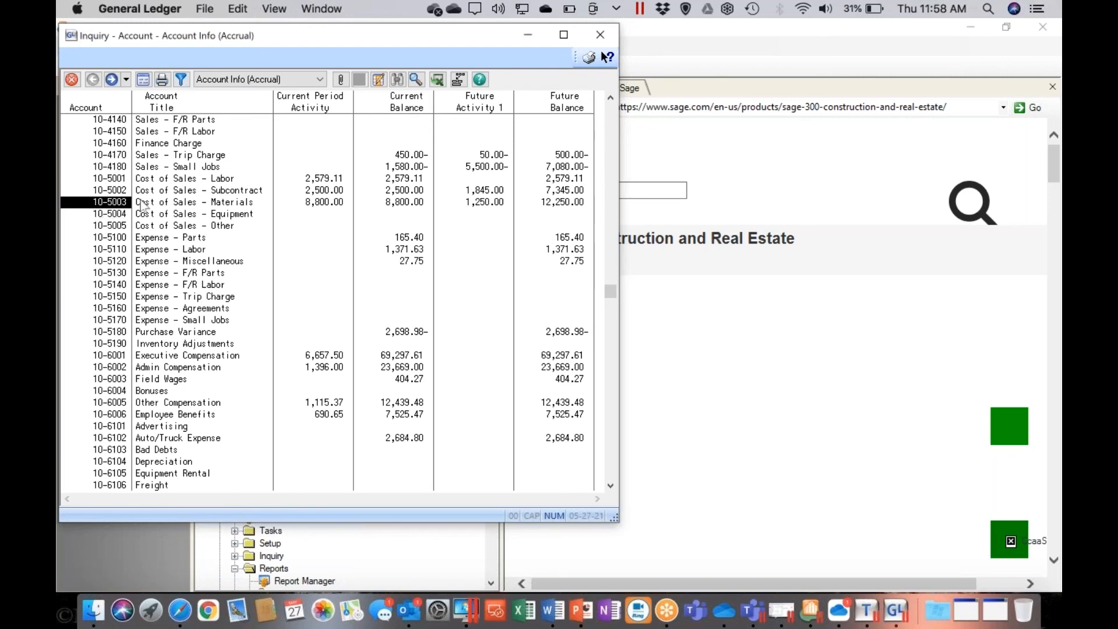
pyautogui.click(71, 79)
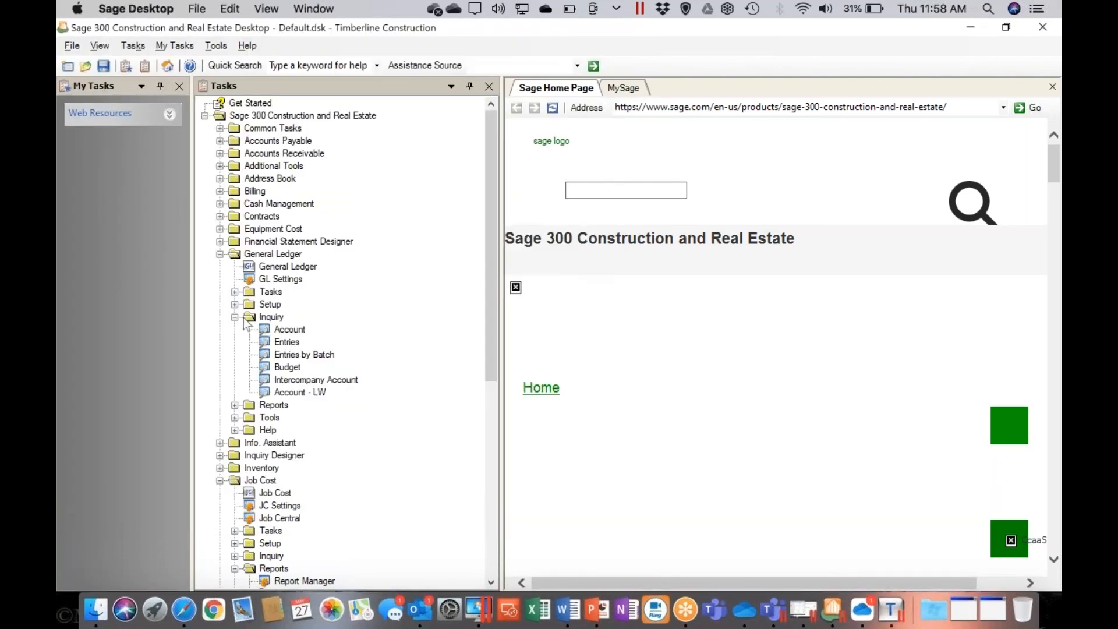
# Step: Collapse the General Ledger and Job Cost Entries folders, and expand the Job Cost Reconciliation reports
pyautogui.click(220, 255)
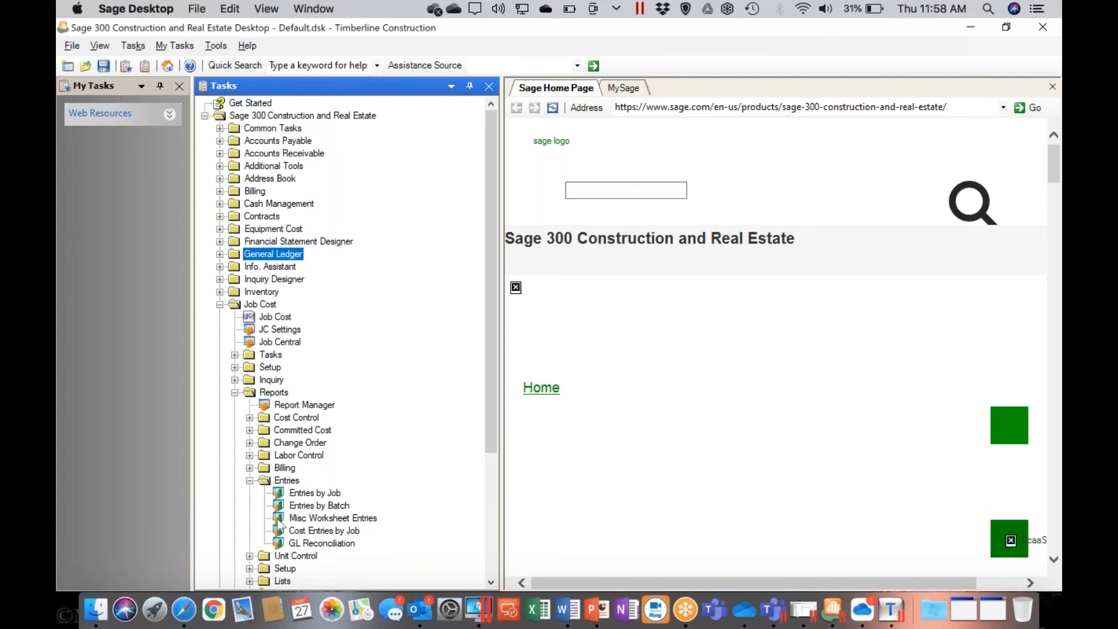
pyautogui.click(250, 484)
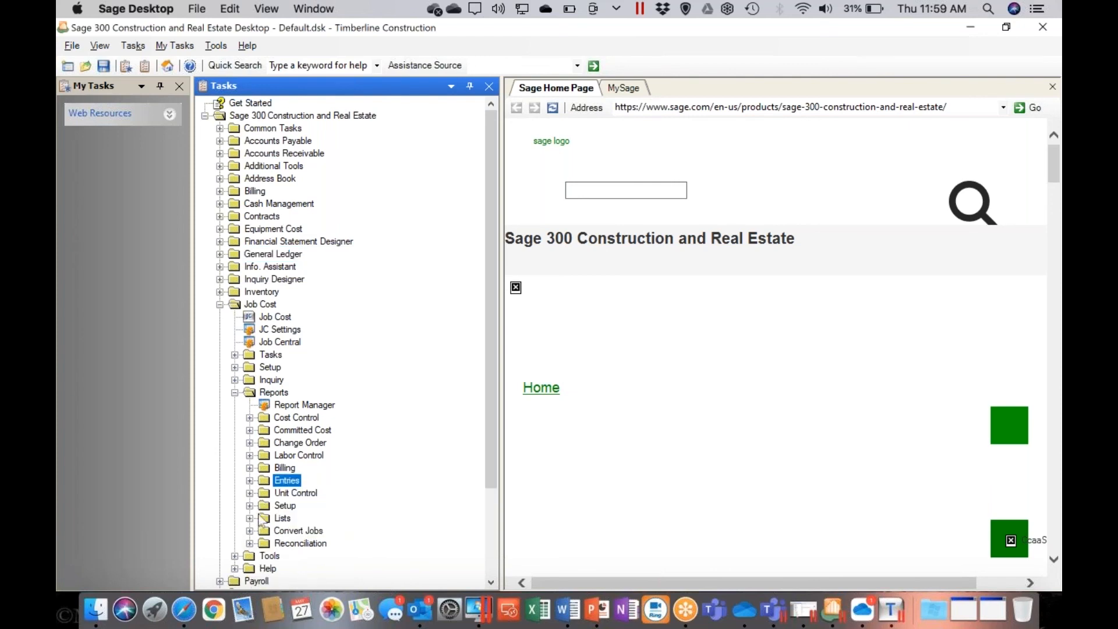
pyautogui.click(250, 543)
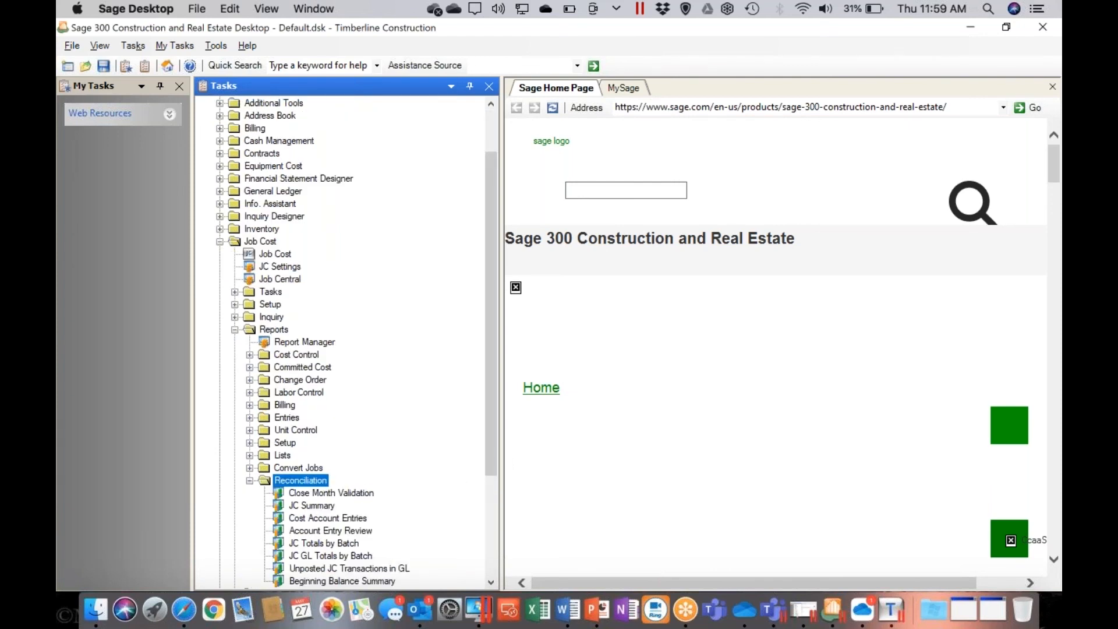
pyautogui.moveTo(489, 460); pyautogui.dragTo(489, 494)
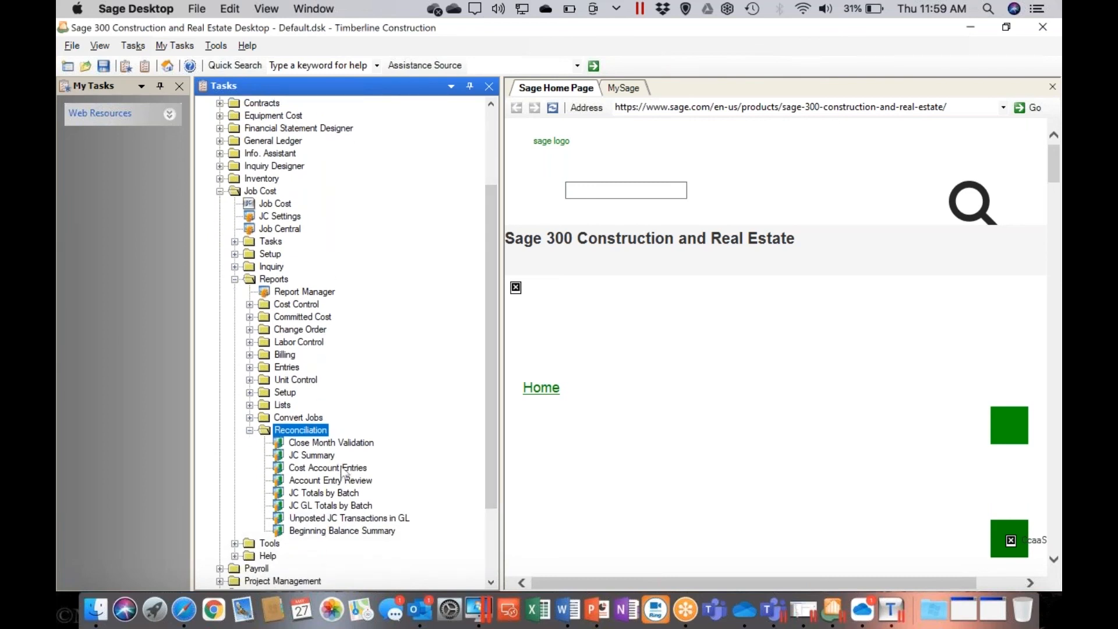
# Step: Open the Close Month Validation report with the JC Transaction (current) file and preview it with amount type Cost
pyautogui.click(320, 444)
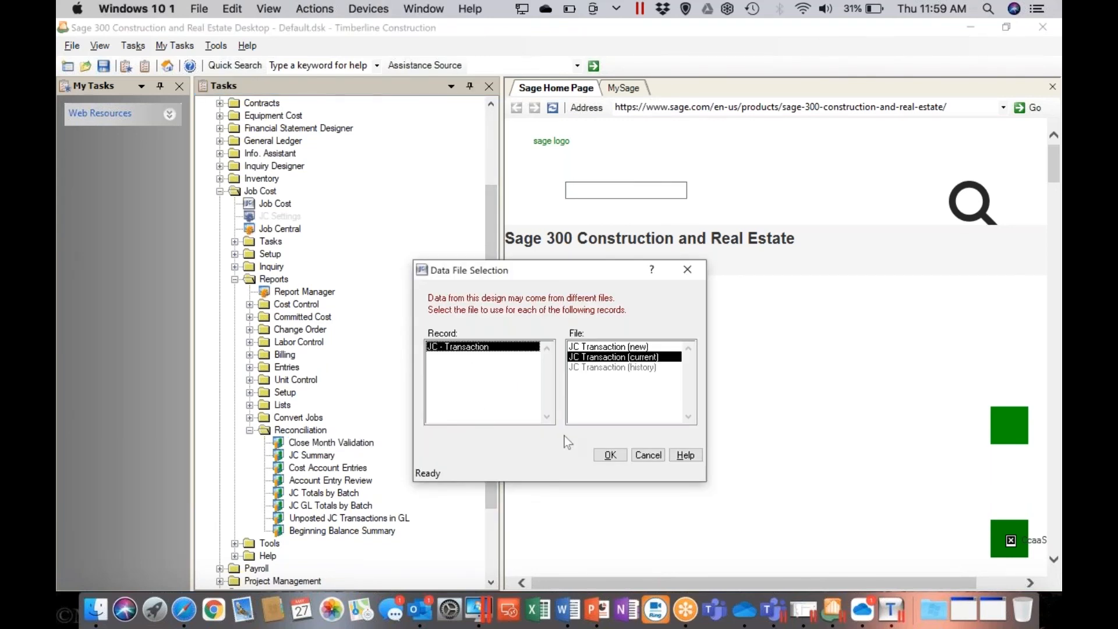
pyautogui.click(610, 455)
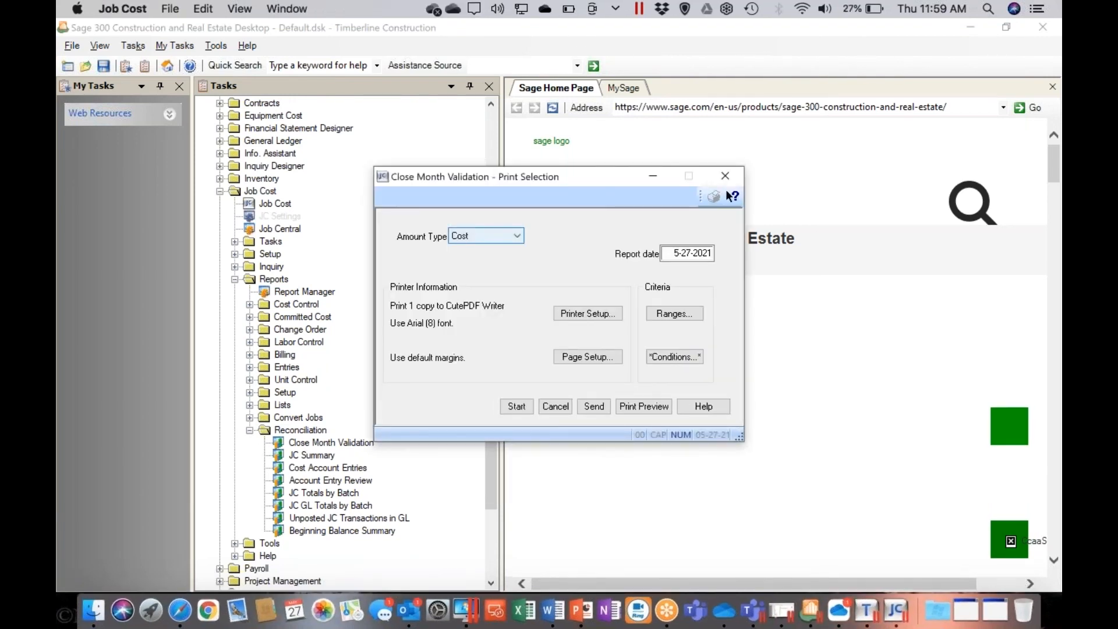
pyautogui.click(517, 236)
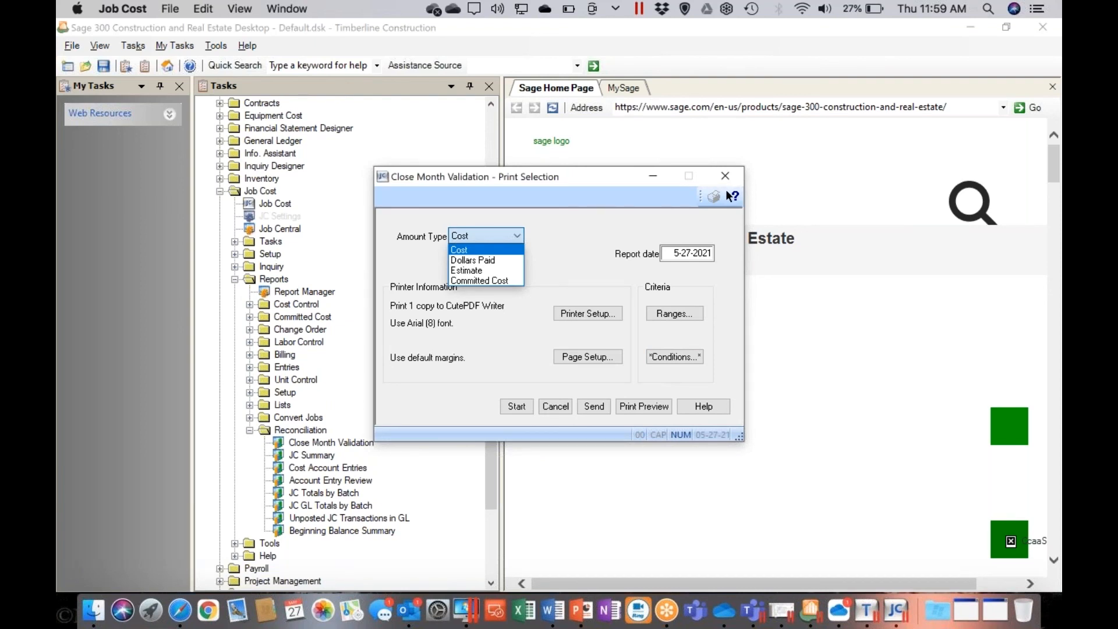
pyautogui.click(486, 240)
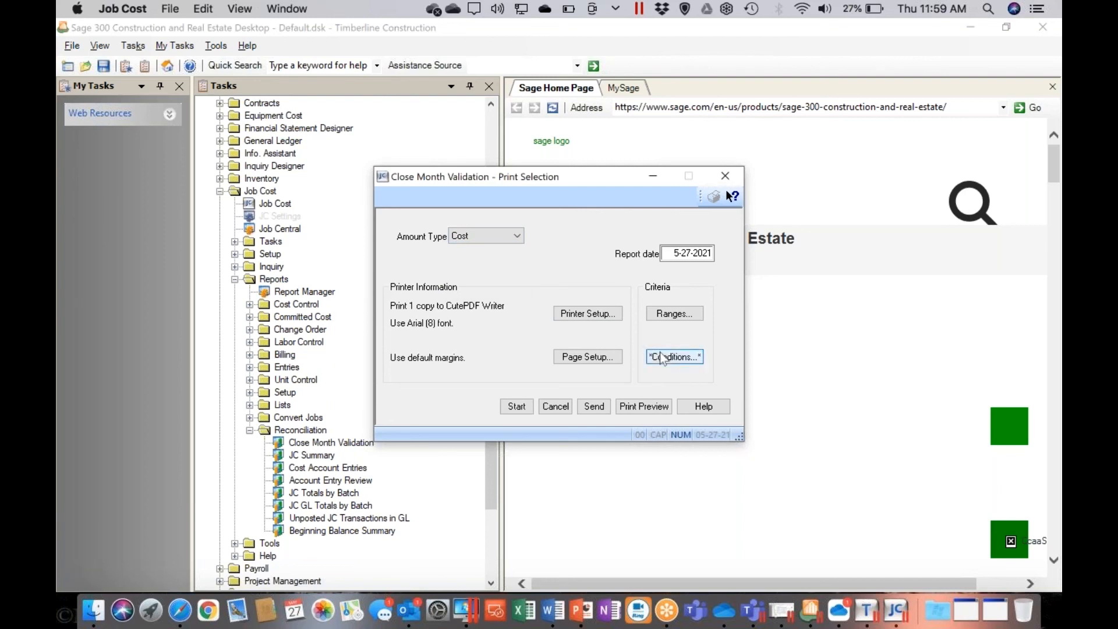
pyautogui.click(637, 408)
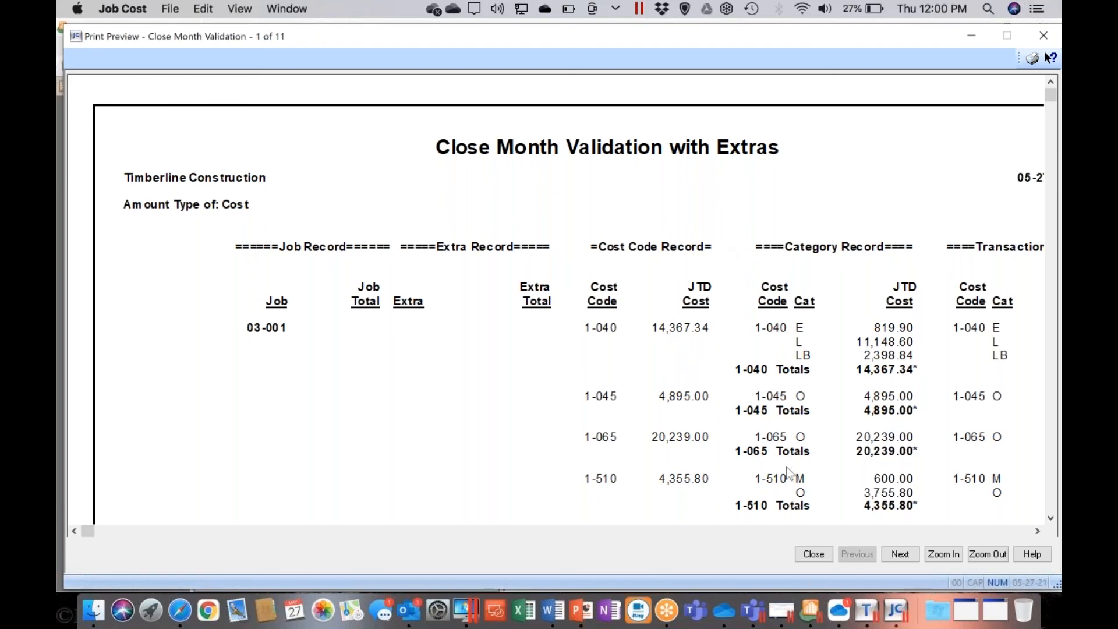
# Step: Examine the first two report pages, comparing the cost code, category and transaction record costs side by side
pyautogui.click(1036, 531)
pyautogui.click(1036, 532)
pyautogui.click(1036, 531)
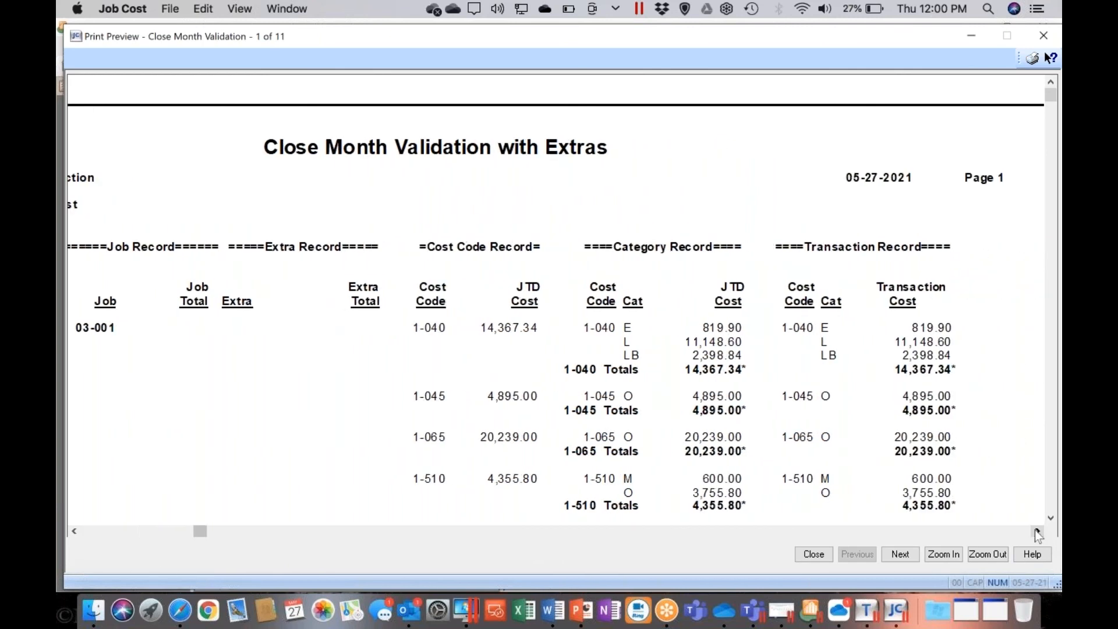
pyautogui.click(1036, 532)
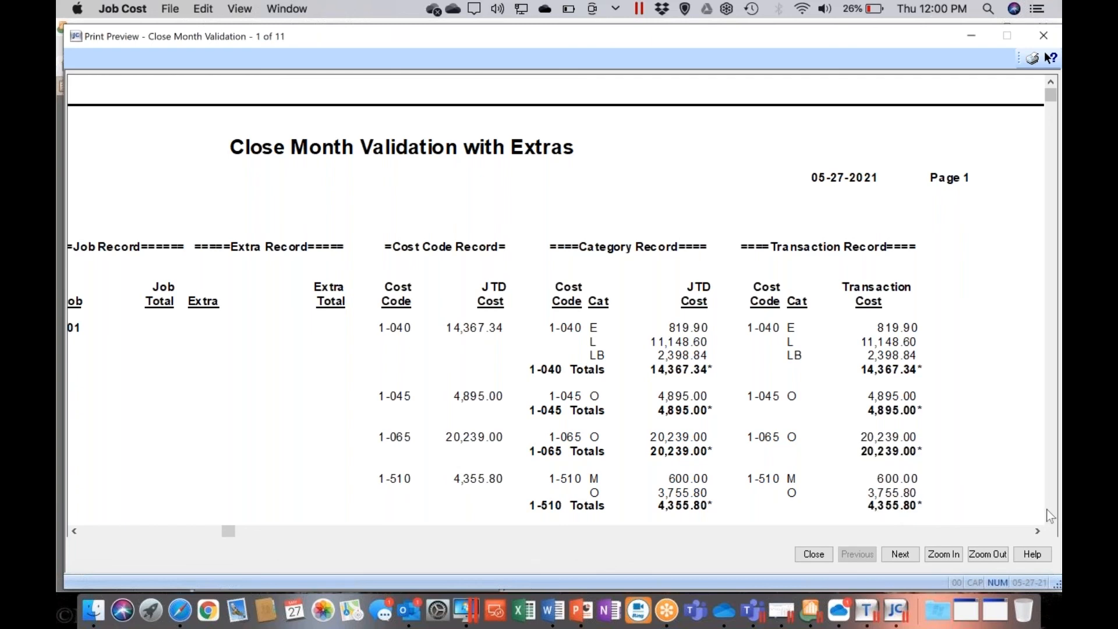
pyautogui.scroll(-15, 1047, 501)
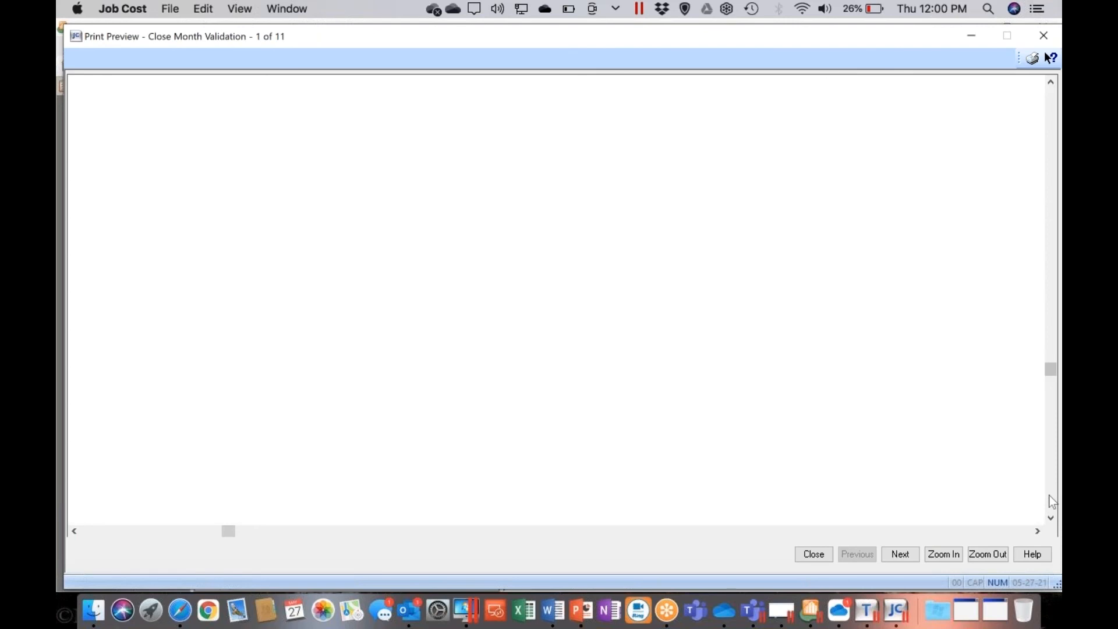
pyautogui.scroll(6, 994, 438)
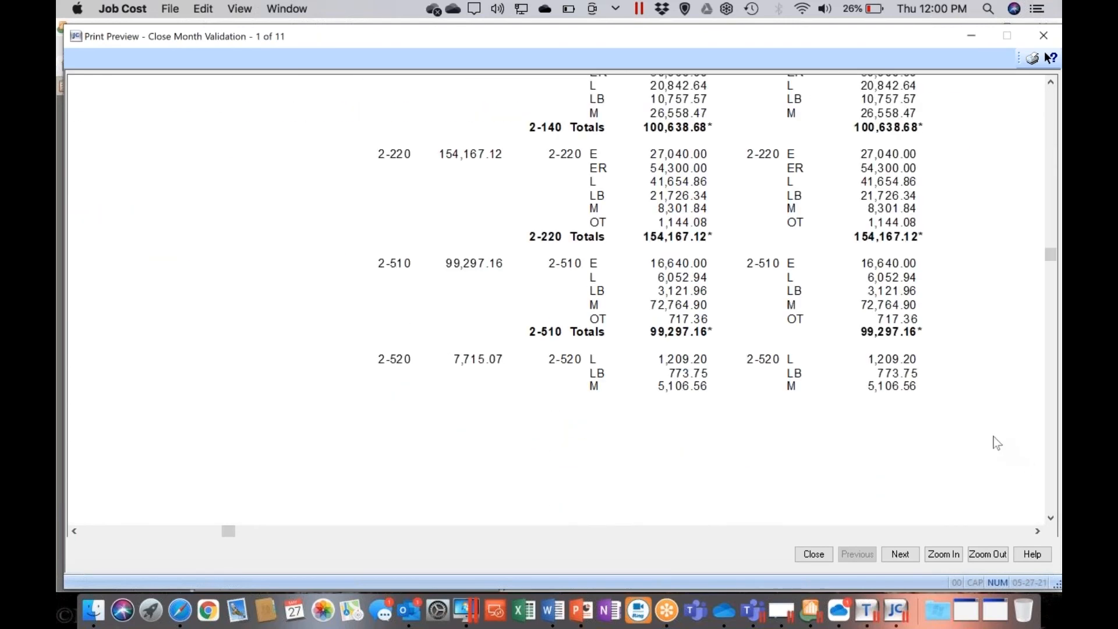
pyautogui.scroll(-10, 993, 435)
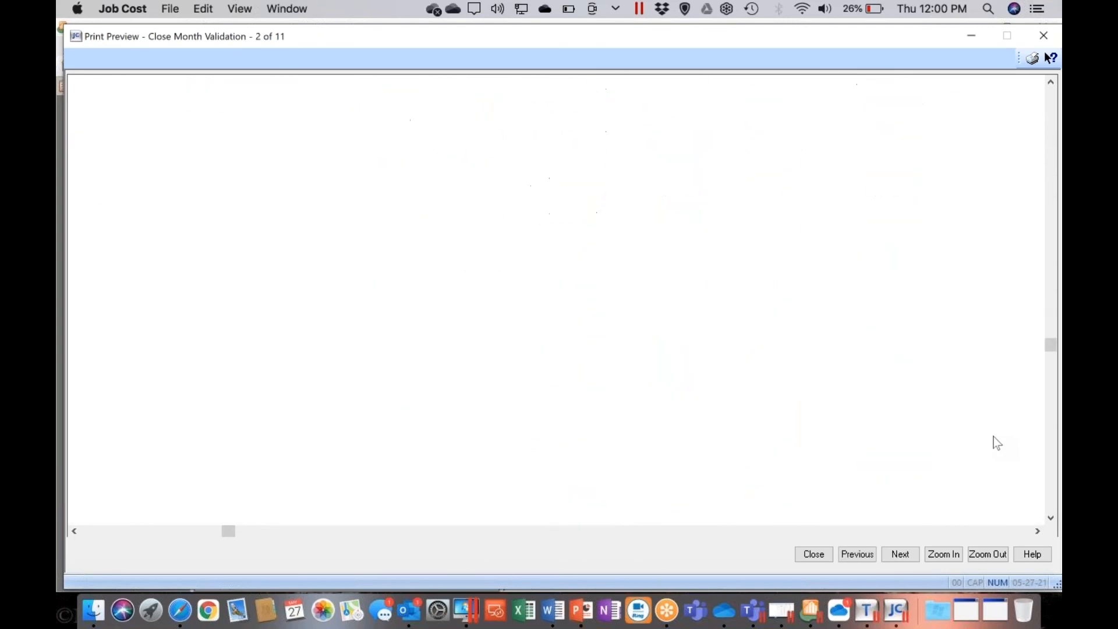
pyautogui.scroll(5, 997, 442)
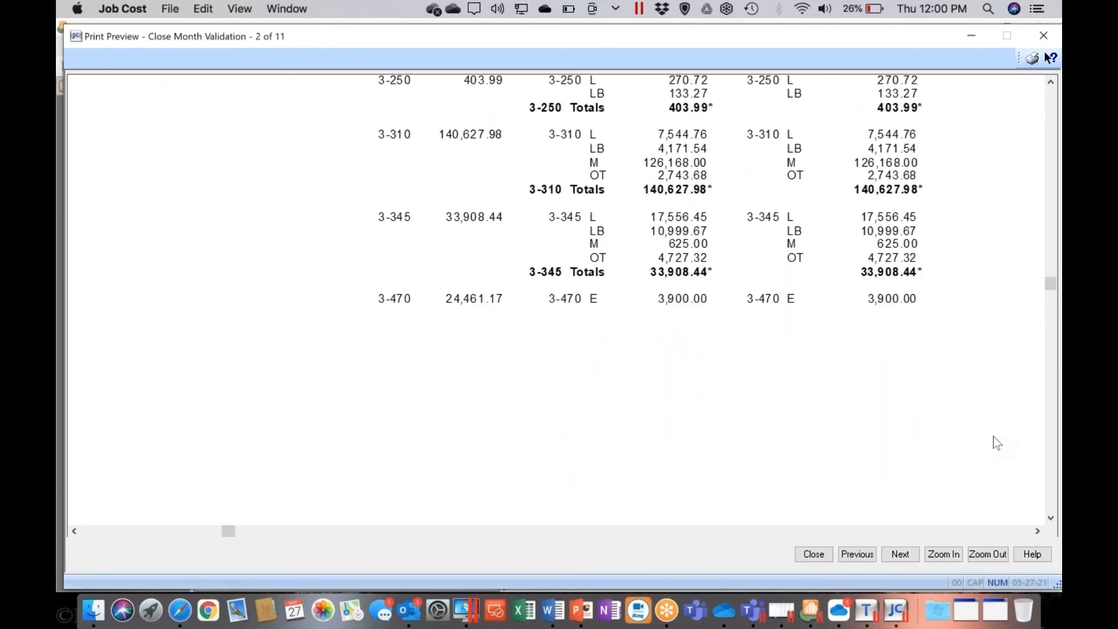
# Step: Review pages 3 and 4 of the Close Month Validation report, checking category costs against transaction costs
pyautogui.click(902, 555)
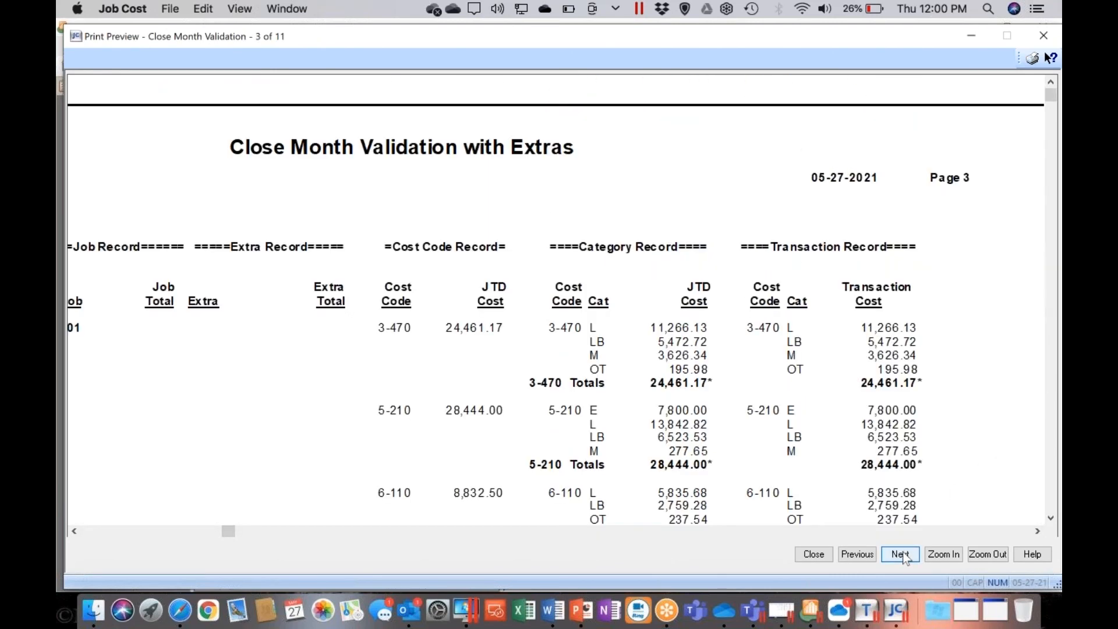
pyautogui.click(901, 554)
pyautogui.scroll(-5, 897, 503)
pyautogui.scroll(10, 897, 503)
pyautogui.scroll(-5, 897, 504)
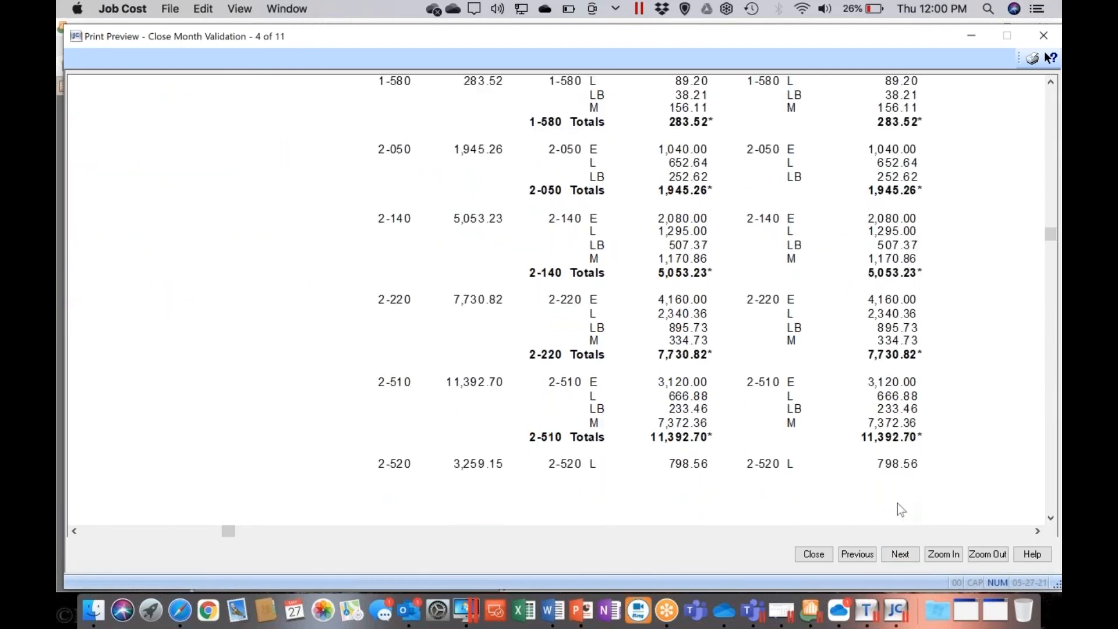
pyautogui.scroll(-2, 897, 503)
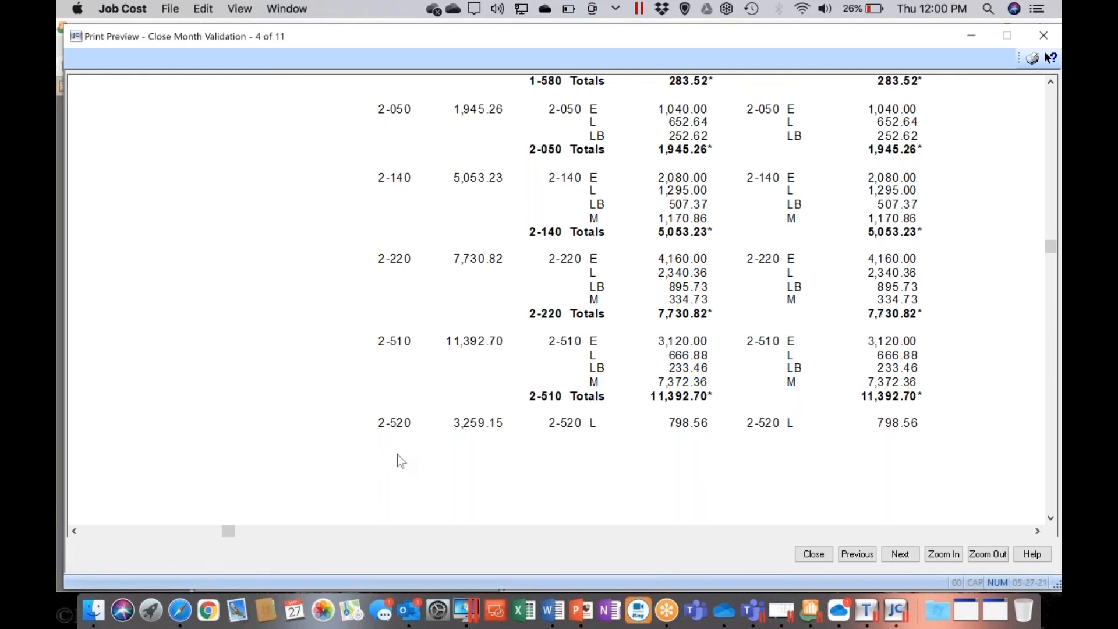
# Step: Go to the report's last page, page 11, and compare the report totals across the job, extra, cost code, category and transaction records
pyautogui.click(907, 555)
pyautogui.click(908, 556)
pyautogui.click(908, 556)
pyautogui.click(909, 557)
pyautogui.click(908, 556)
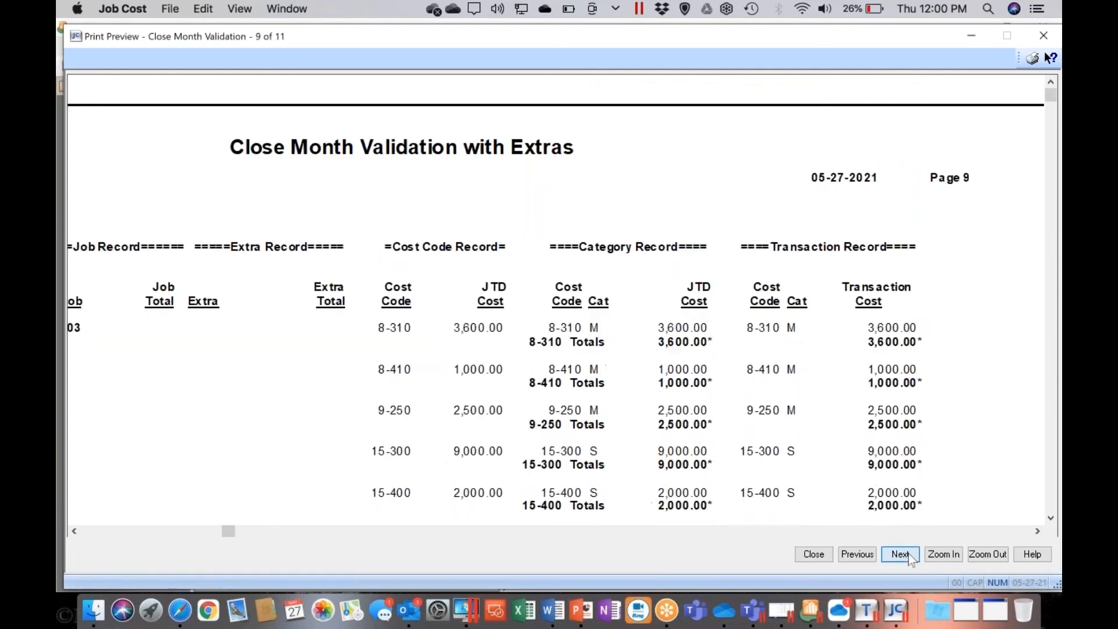
pyautogui.click(907, 555)
pyautogui.click(907, 555)
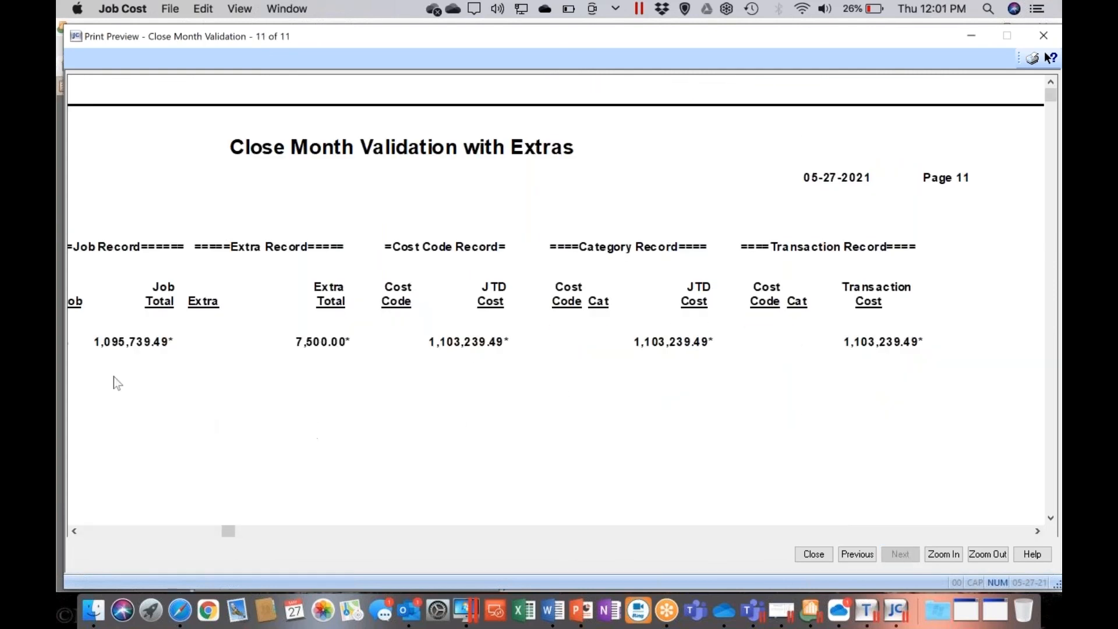
pyautogui.click(74, 531)
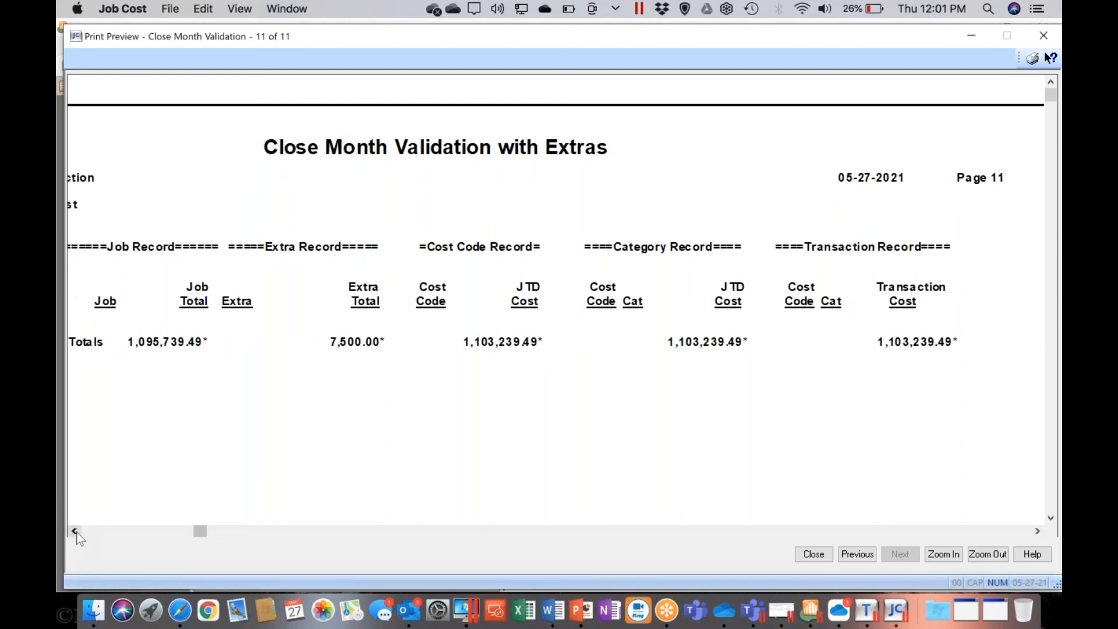
pyautogui.click(74, 531)
pyautogui.click(75, 532)
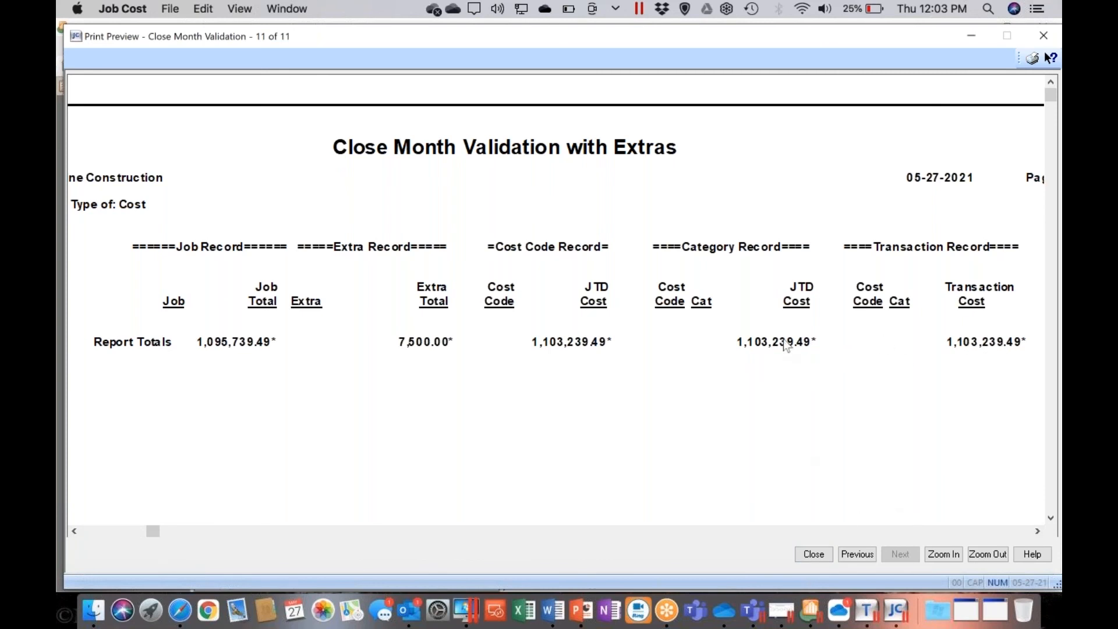
# Step: Close the Close Month Validation preview and its print selection, and collapse the Job Cost folders in the task list
pyautogui.click(813, 554)
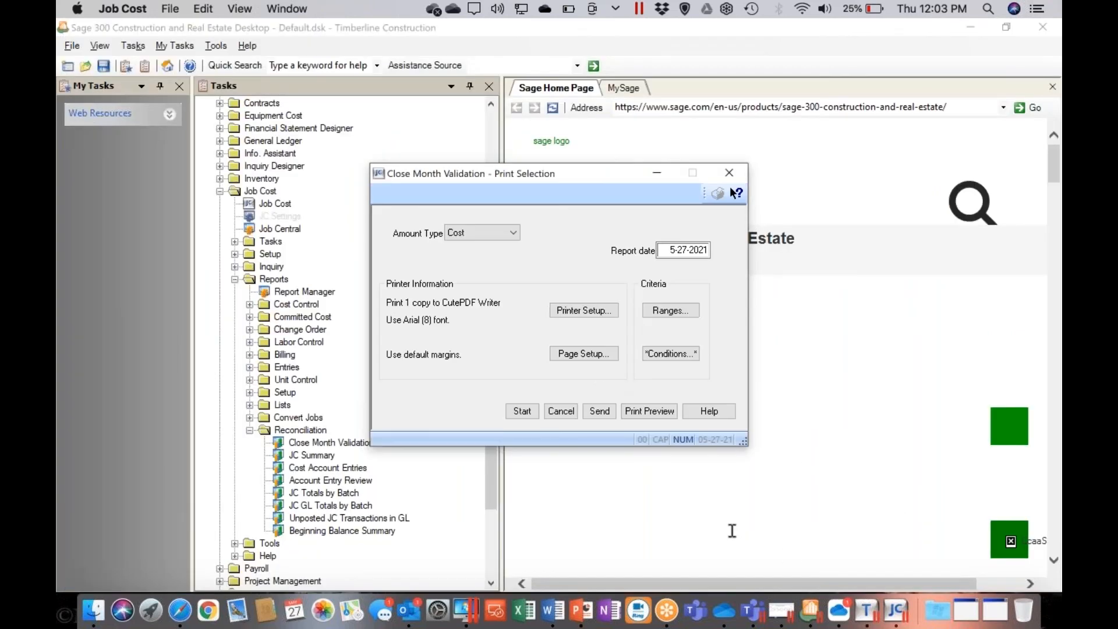
pyautogui.click(560, 411)
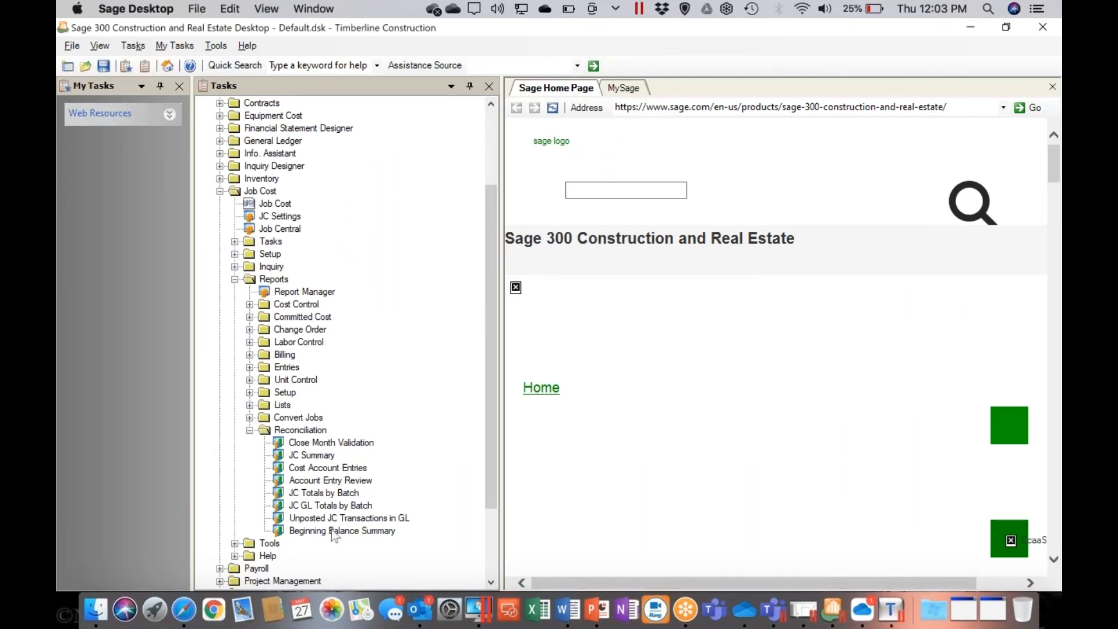
pyautogui.click(251, 432)
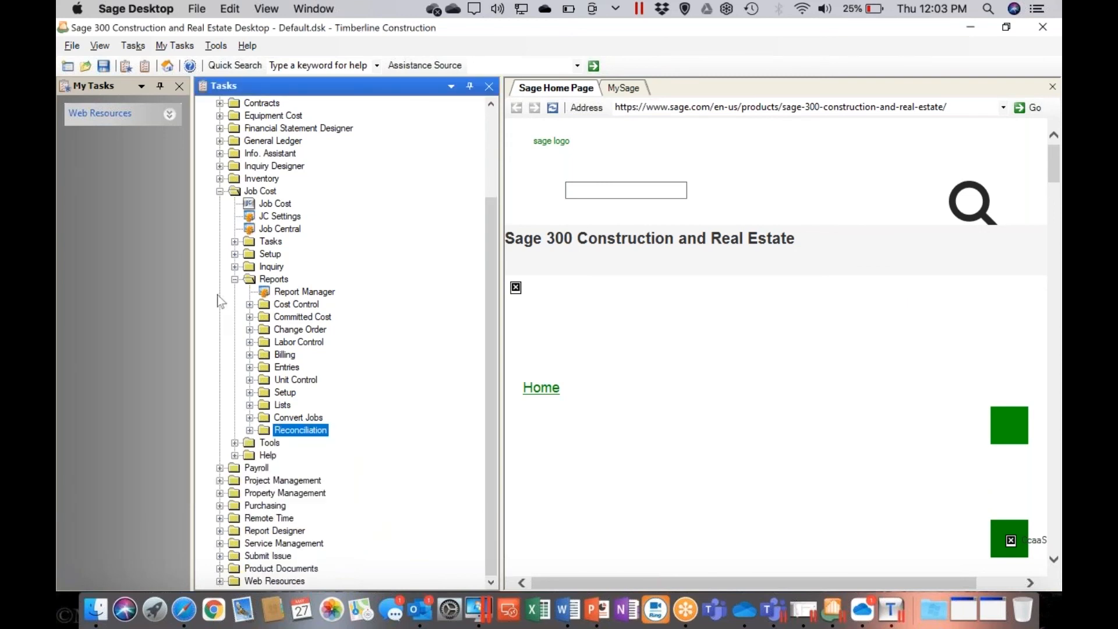
pyautogui.click(234, 280)
pyautogui.click(220, 304)
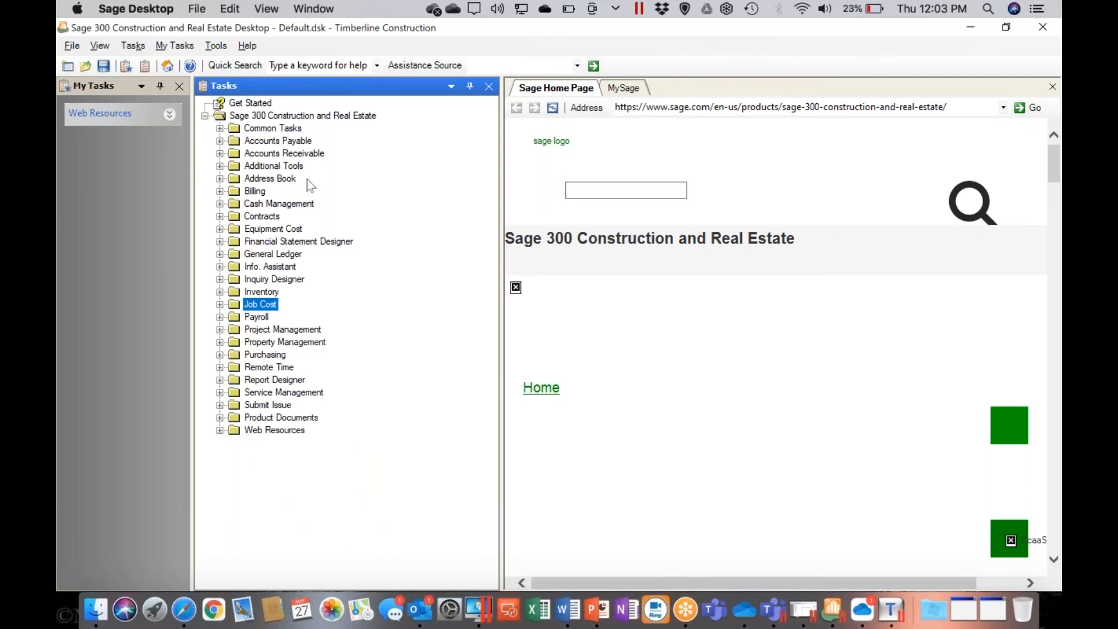
# Step: Open the Reconciliation tool from Additional Tools and try its Job Cost procedure, declining the ActiveX control interaction
pyautogui.click(220, 167)
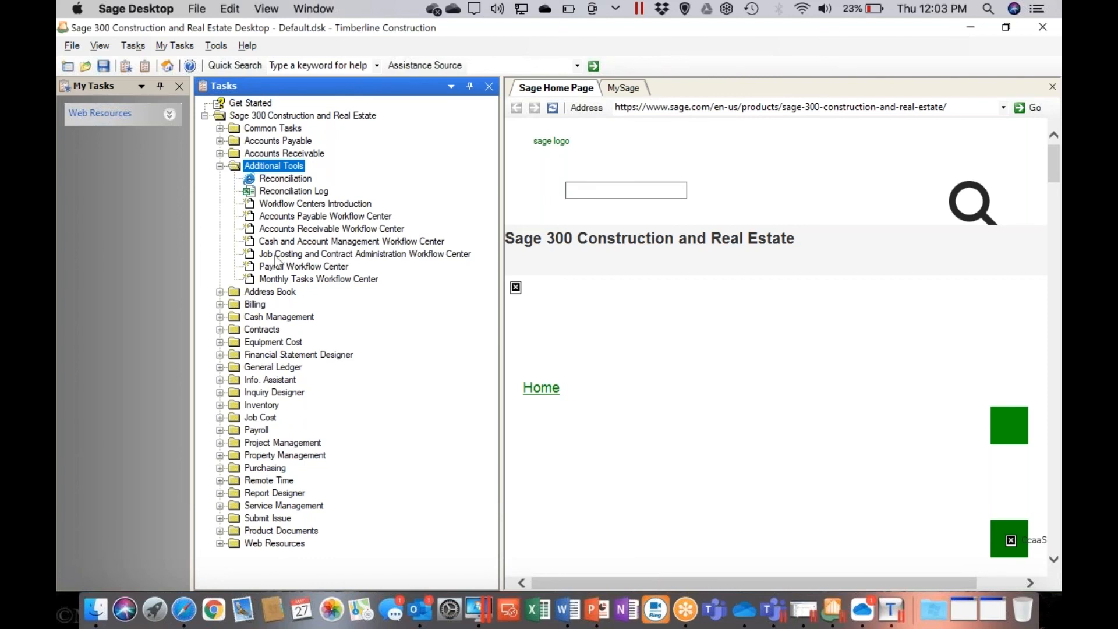
pyautogui.click(275, 179)
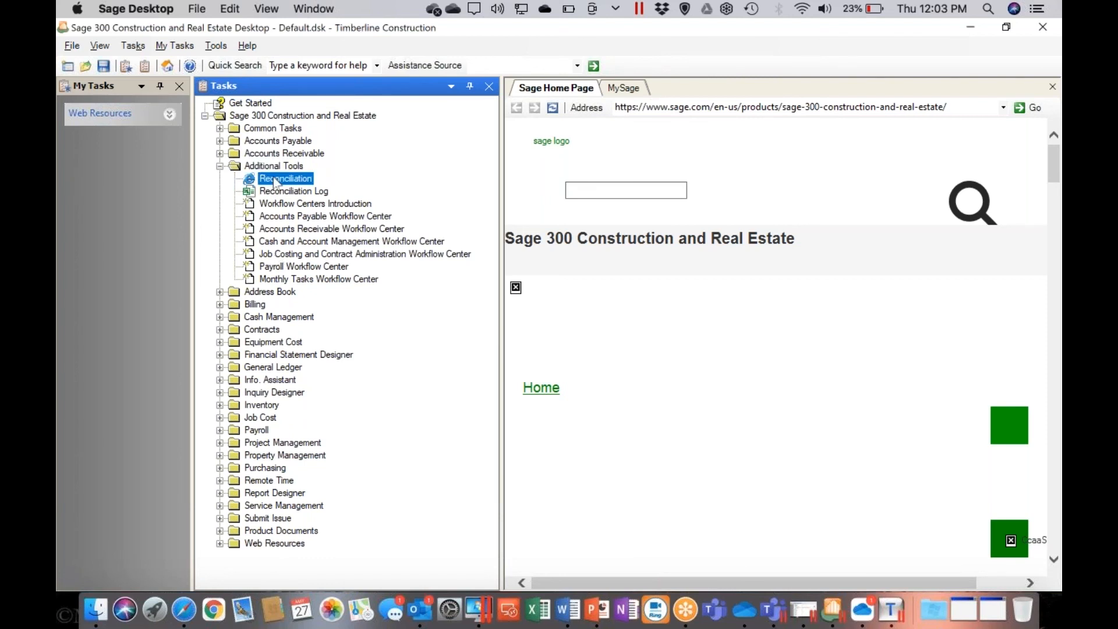
pyautogui.doubleClick(275, 180)
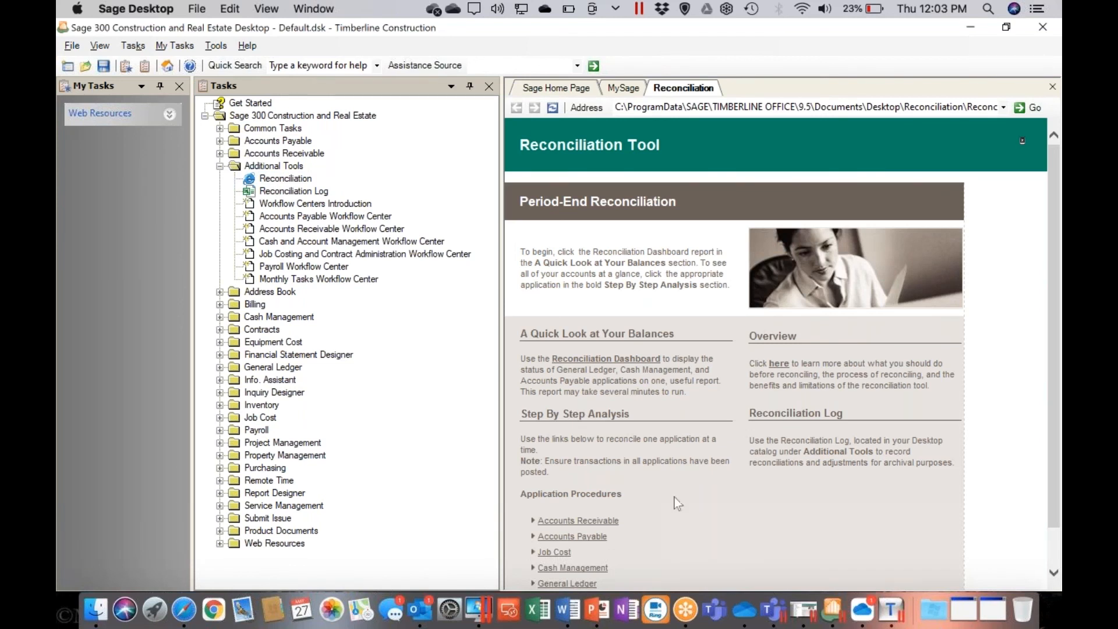
pyautogui.click(565, 553)
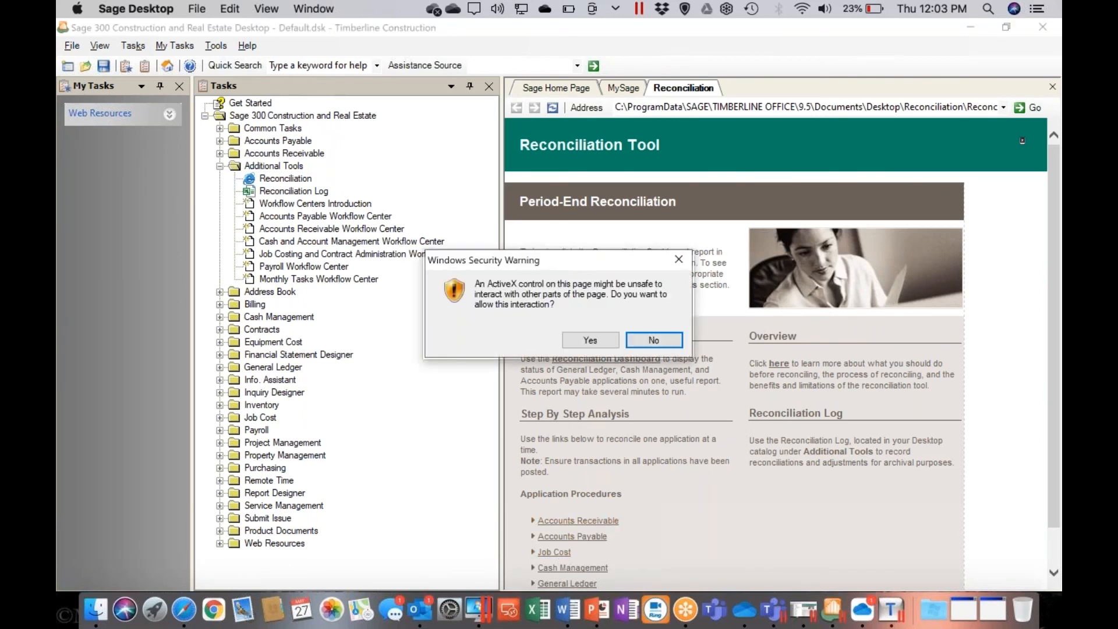
pyautogui.click(647, 341)
pyautogui.scroll(-2, 623, 460)
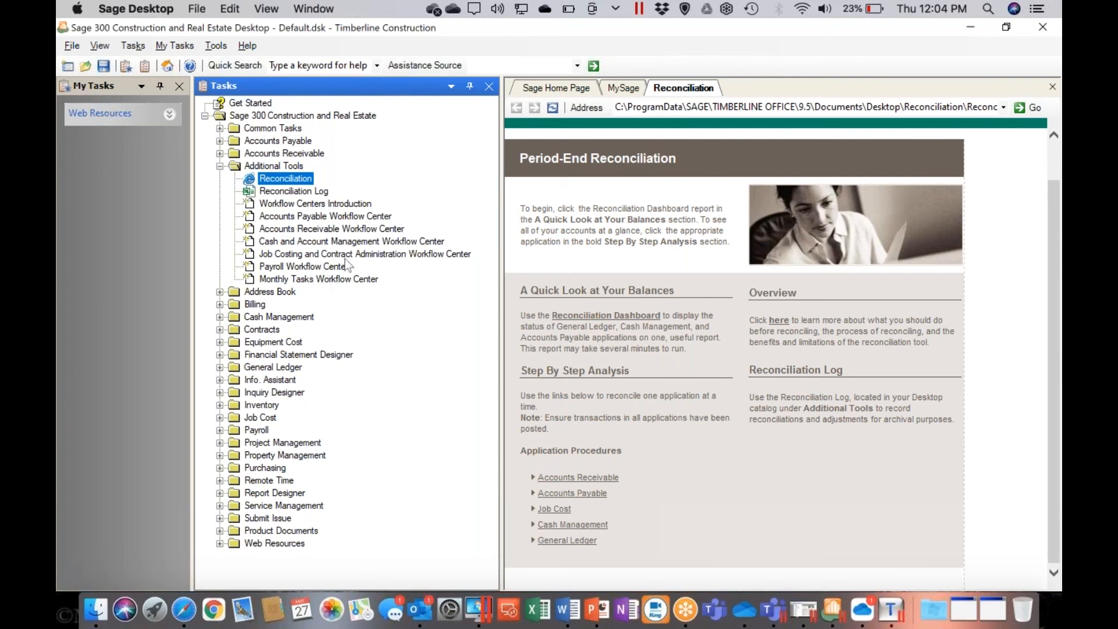
# Step: Open the Job Costing and Contract Administration Workflow Center, look over its workflow tasks, and collapse the Additional Tools folder
pyautogui.click(297, 257)
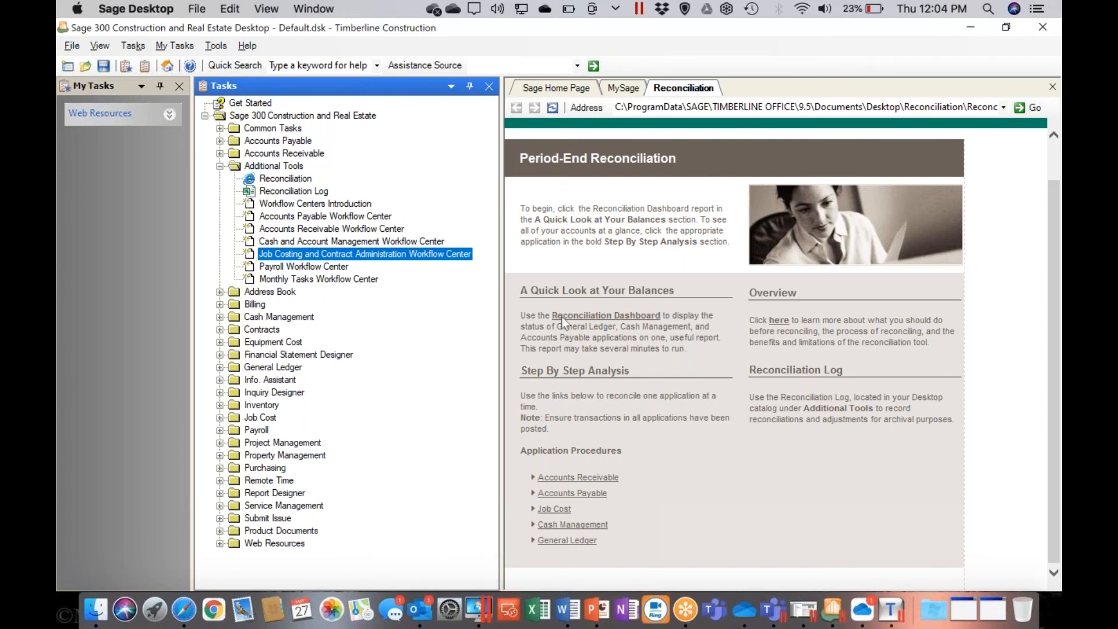
pyautogui.doubleClick(379, 254)
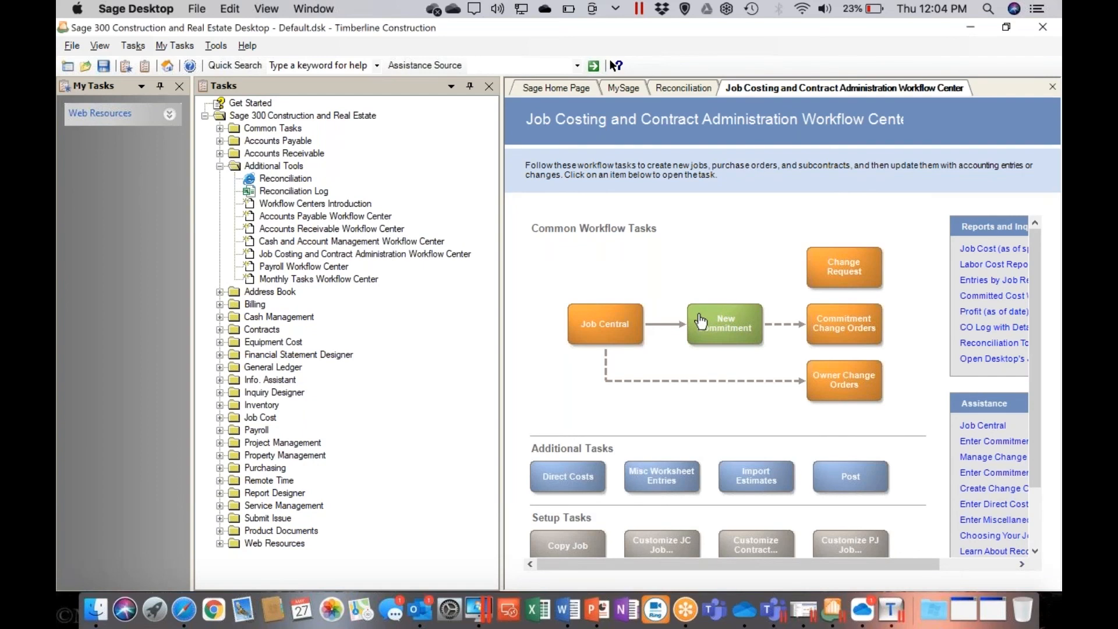
pyautogui.scroll(-3, 701, 321)
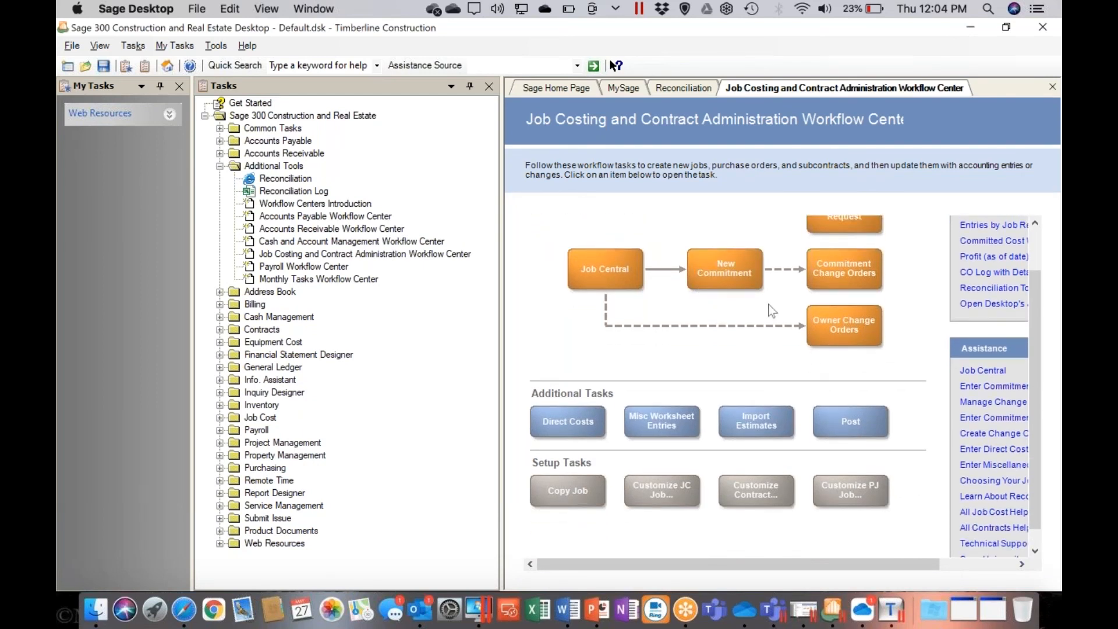
pyautogui.scroll(2, 679, 358)
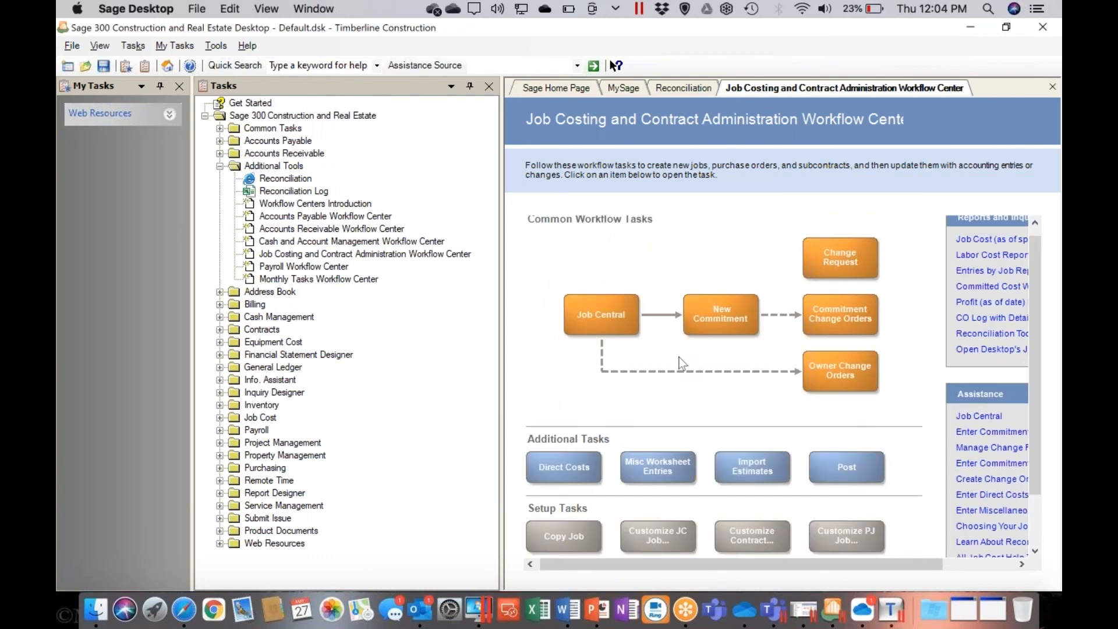
pyautogui.doubleClick(256, 166)
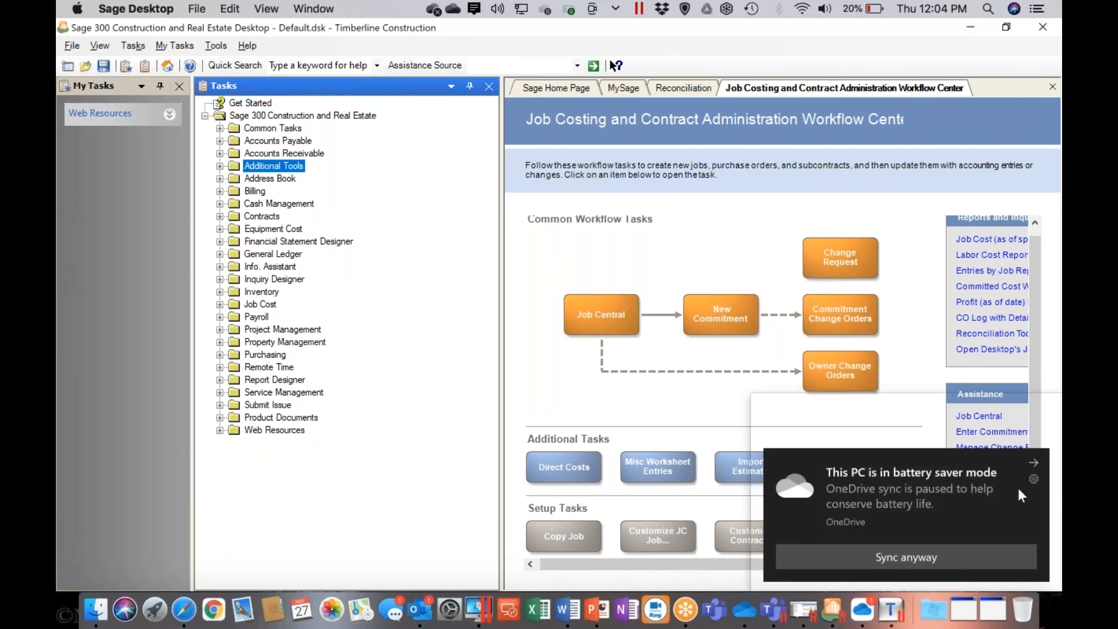
pyautogui.click(1033, 463)
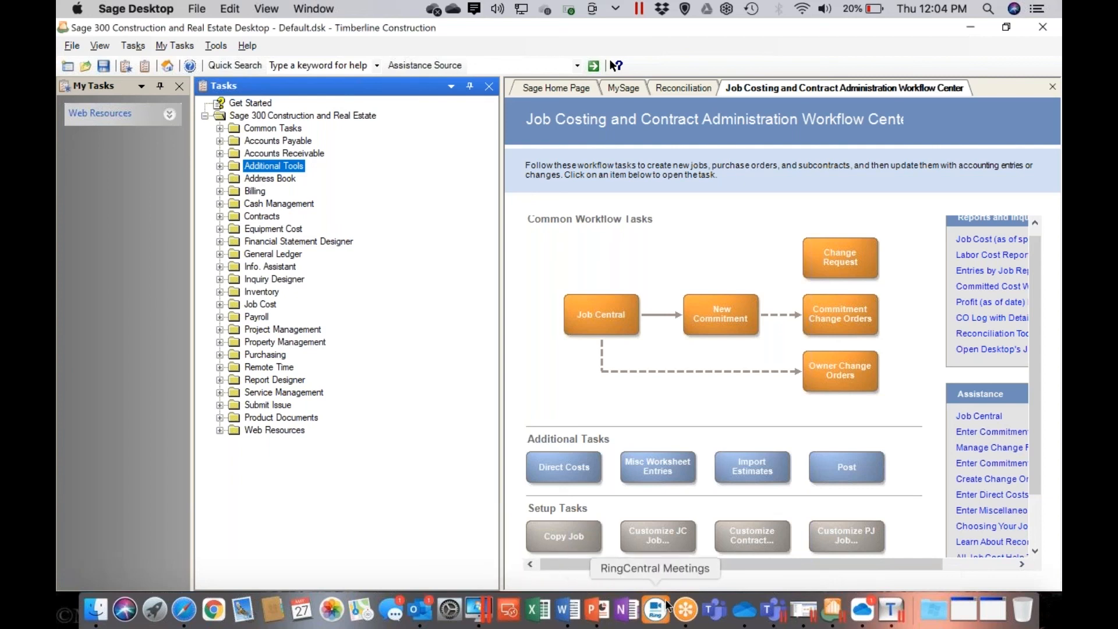
# Step: Switch to the Sage JC Closing Procedures presentation in PowerPoint and start the slide show from the Resources slide, number 12
pyautogui.click(597, 608)
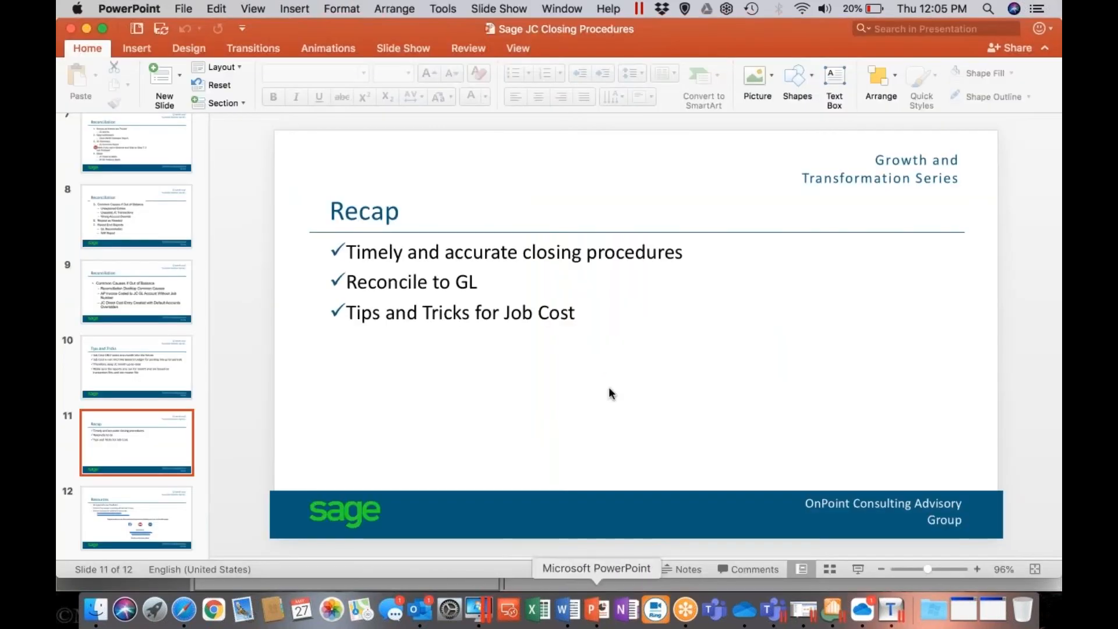
pyautogui.click(187, 517)
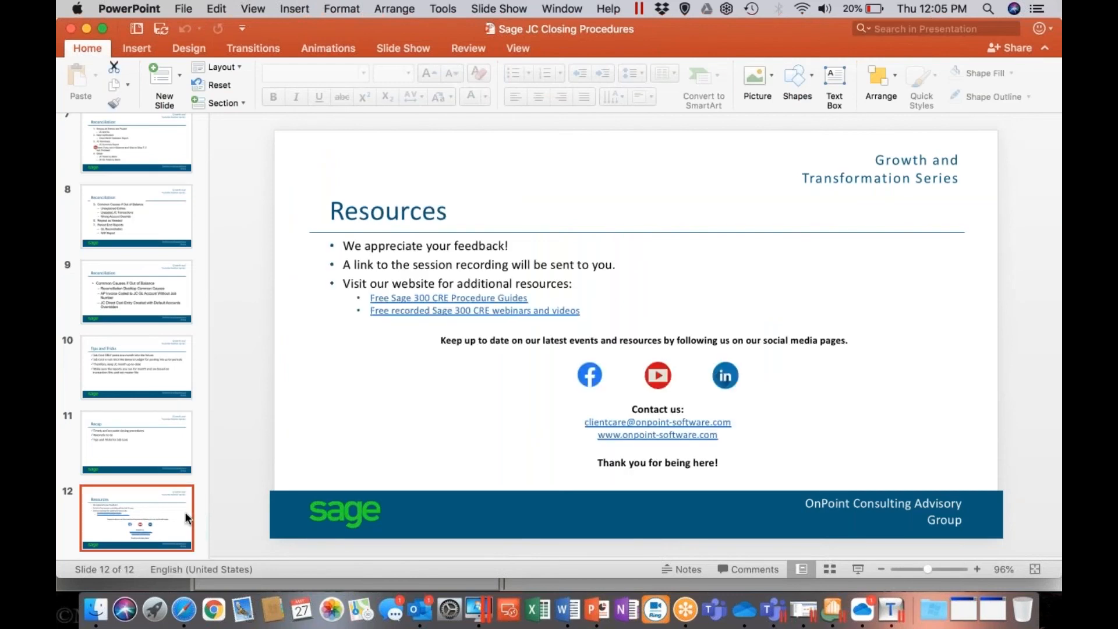
pyautogui.click(857, 569)
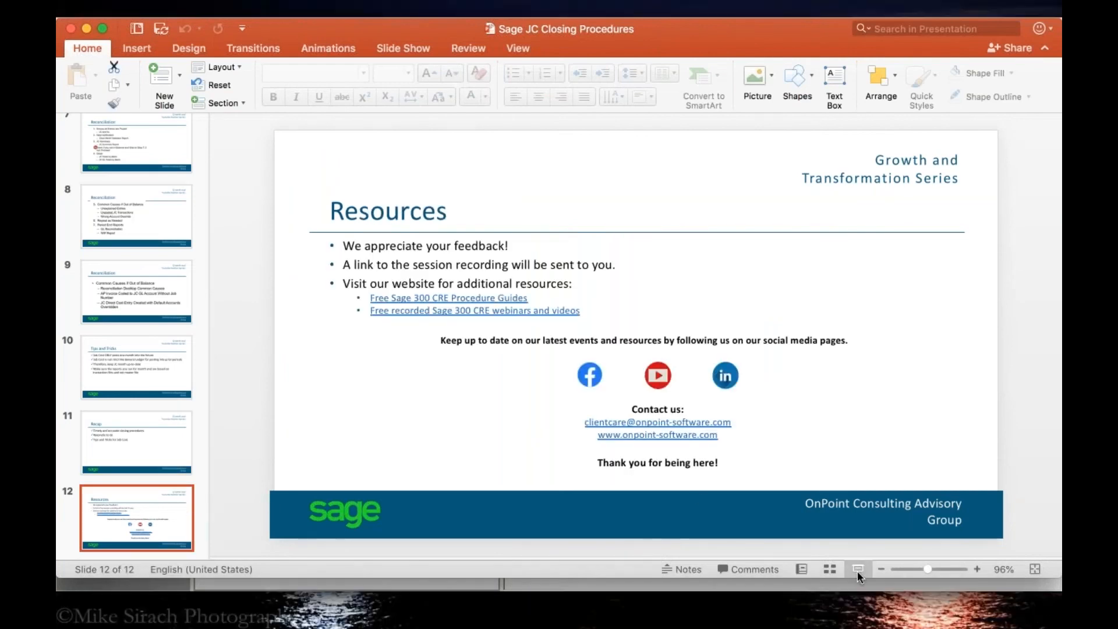